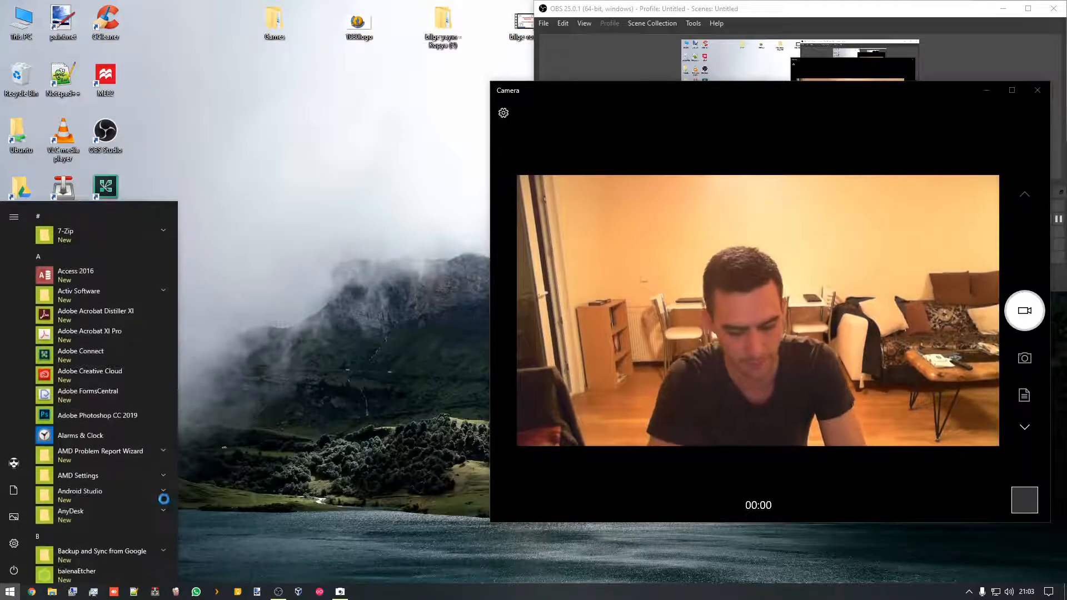
Open the mp4s subfolder of the desktop folder ending in "Kopya (2)" and place its window over the desktop's empty area
text(vid)
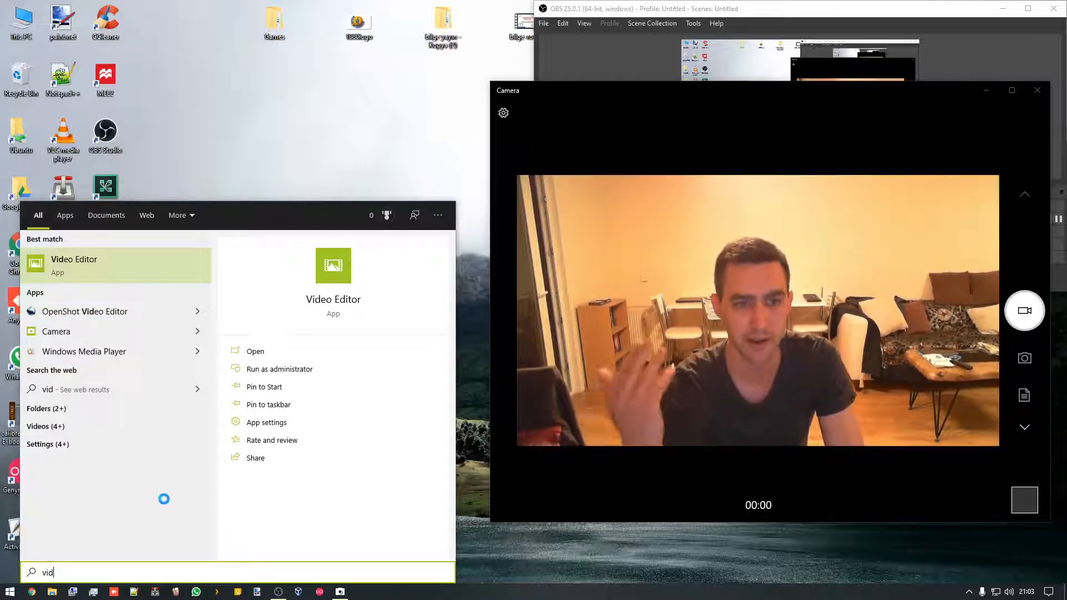
click(350, 100)
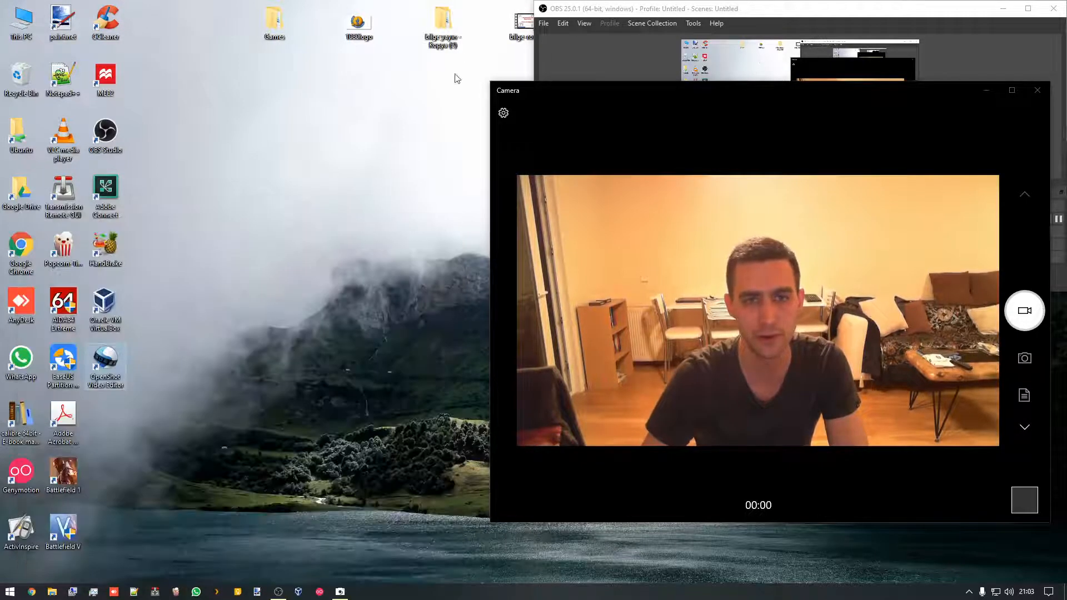
double_click(442, 22)
double_click(693, 205)
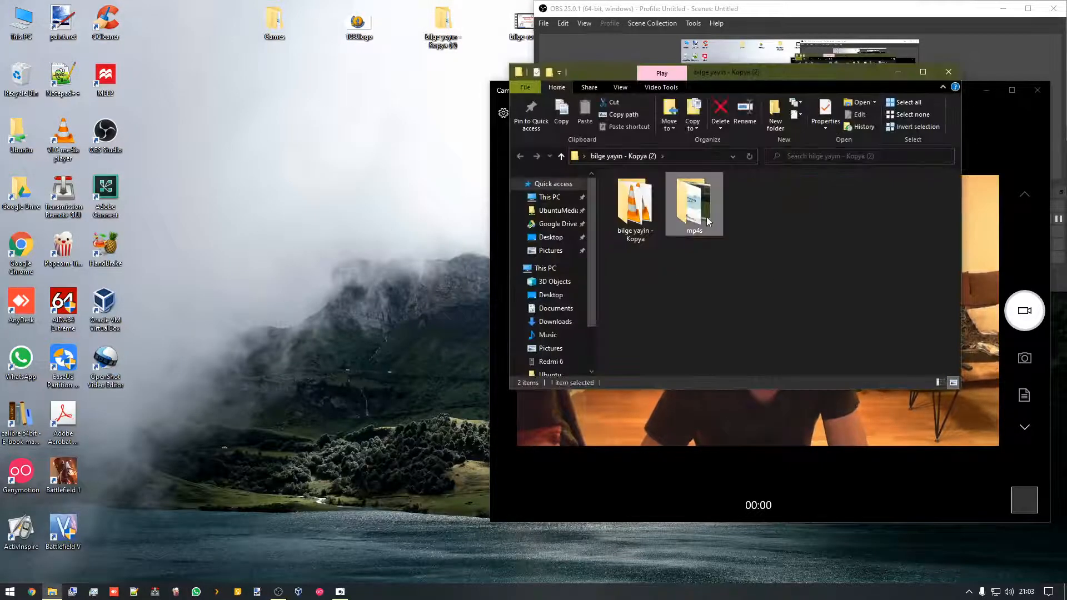
drag(757, 79, 328, 75)
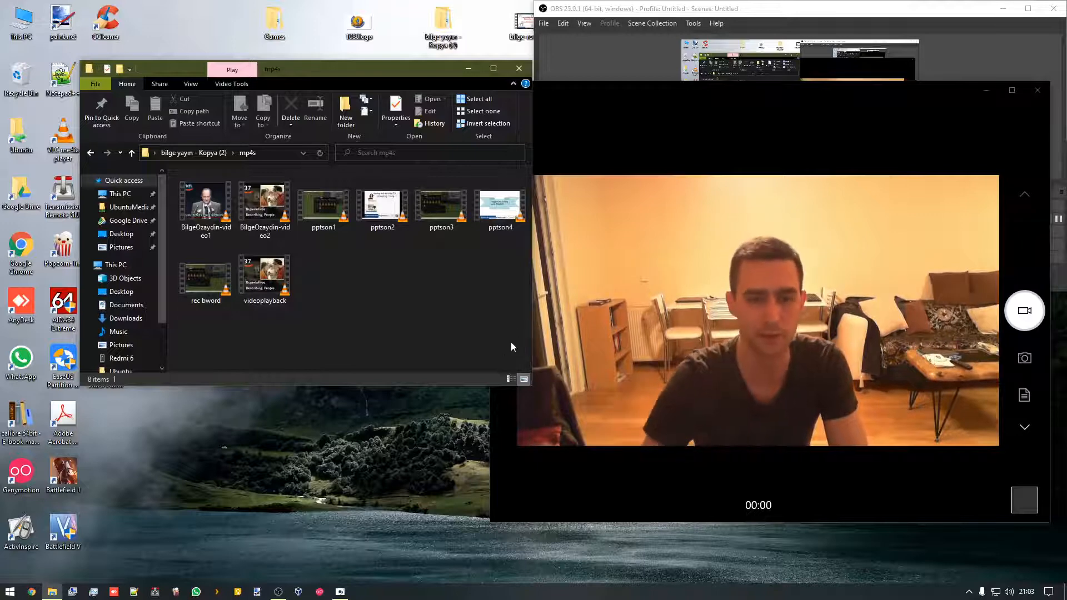
Open the pptson2 video with Photos and pause its playback
right_click(379, 203)
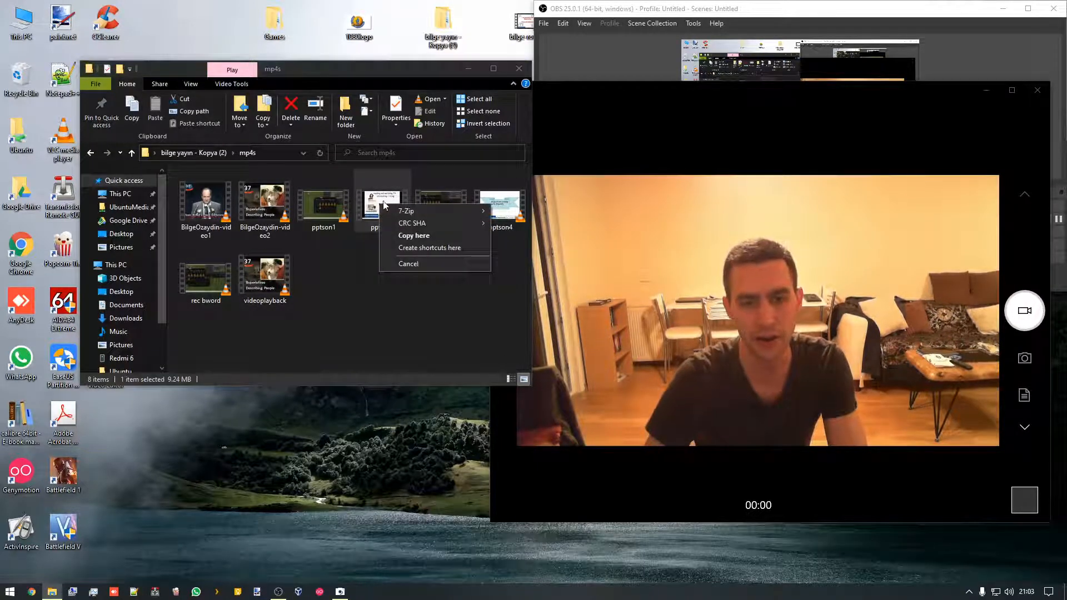
key(Escape)
right_click(379, 203)
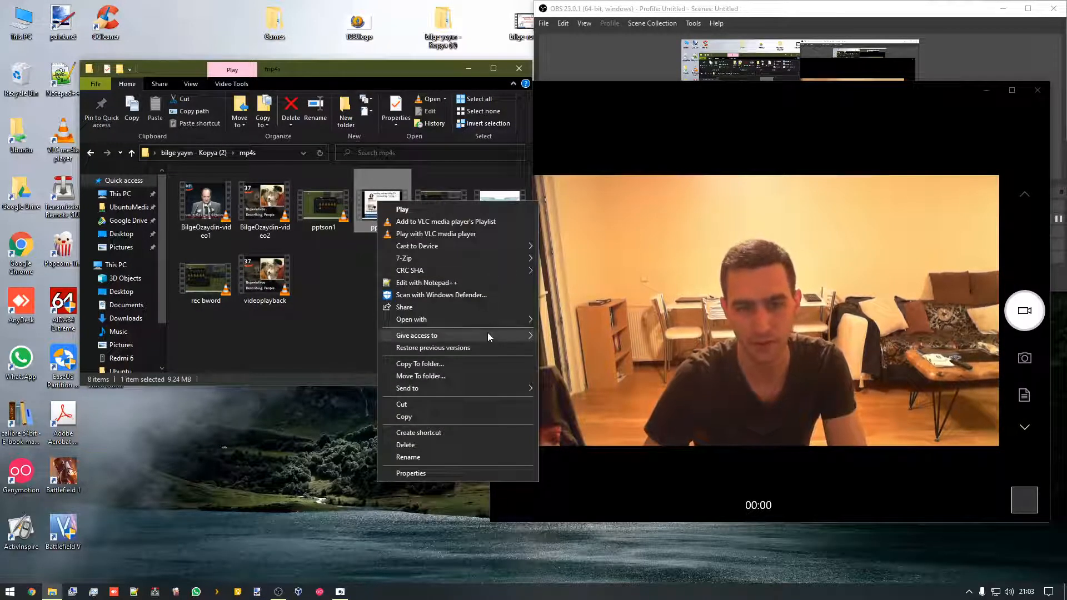
mouse_move(495, 320)
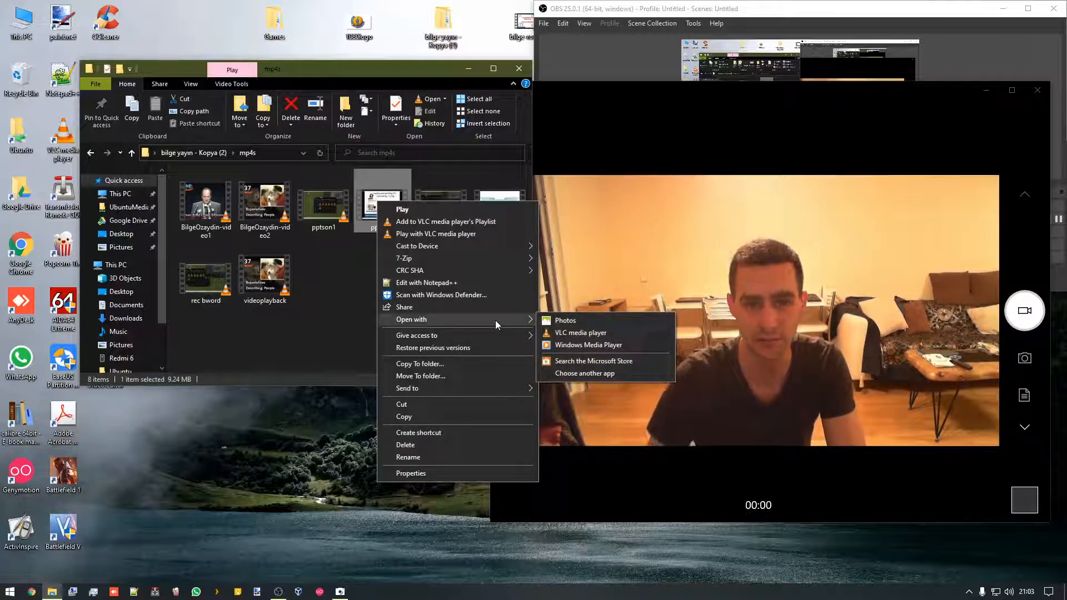
click(554, 321)
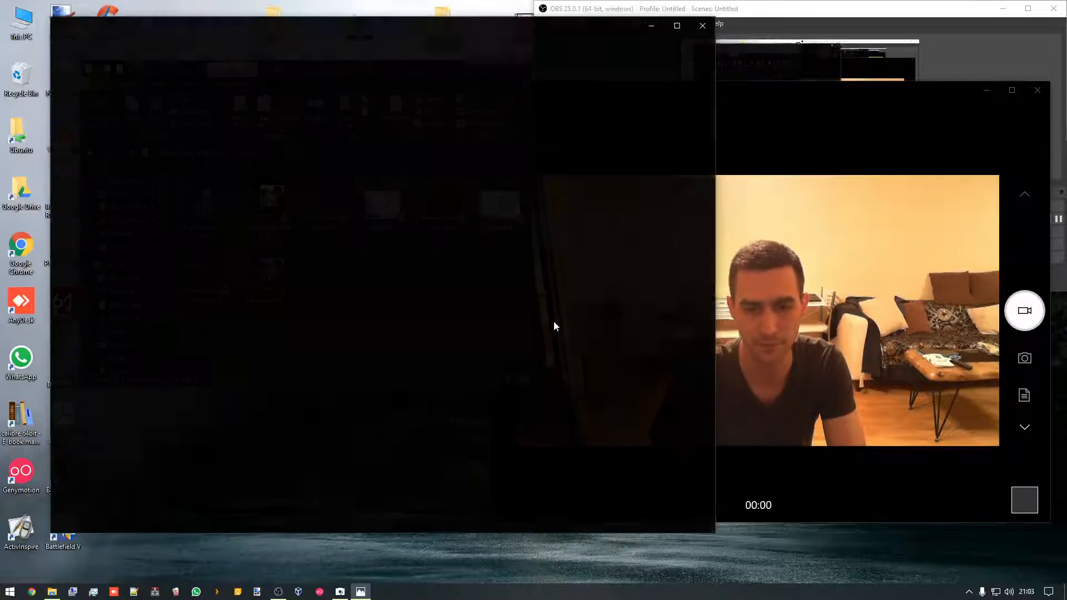
click(63, 521)
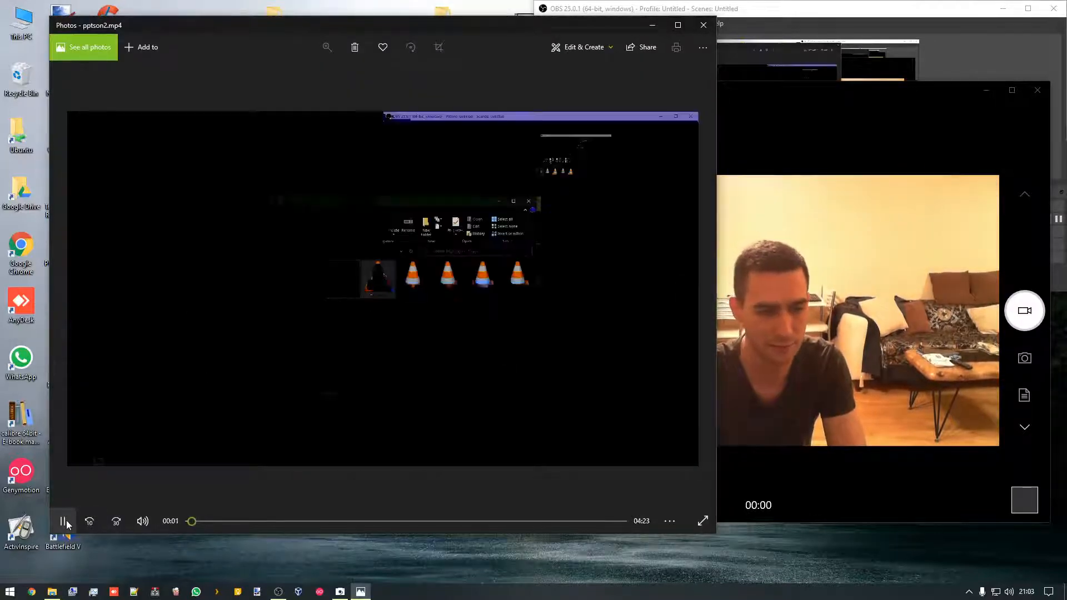
Create a video with text from the pptson2 clip and name the project "videonewonewhatever"
click(605, 51)
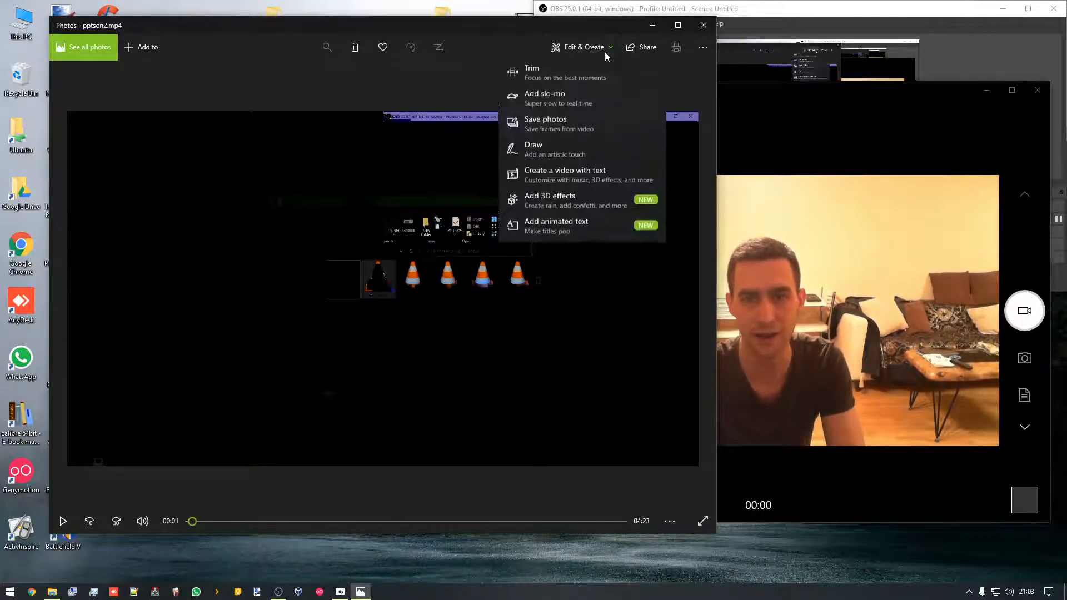
click(574, 189)
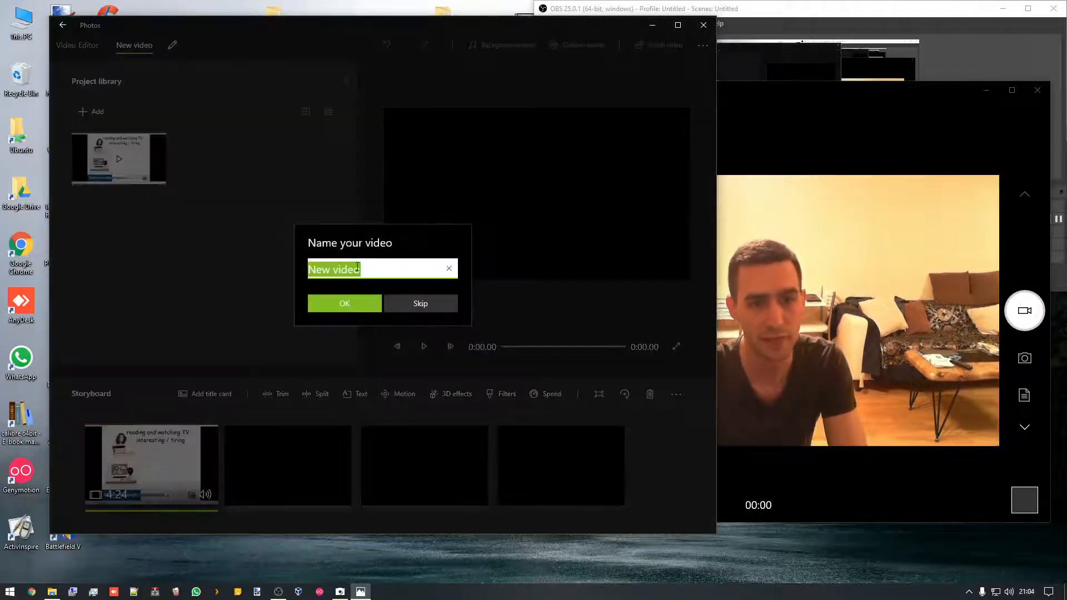
text(video)
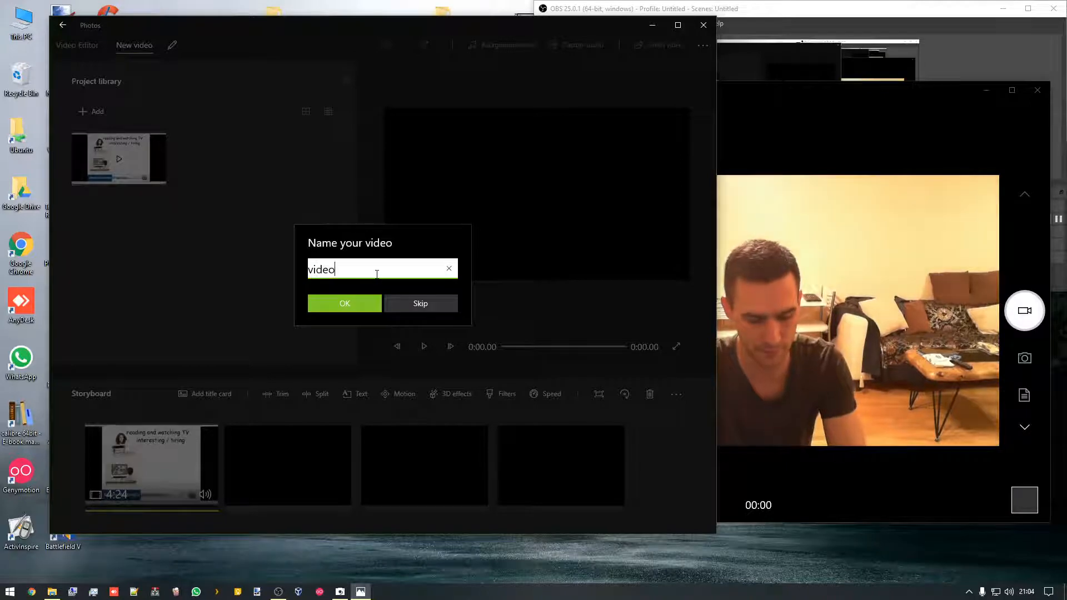
text(newonew)
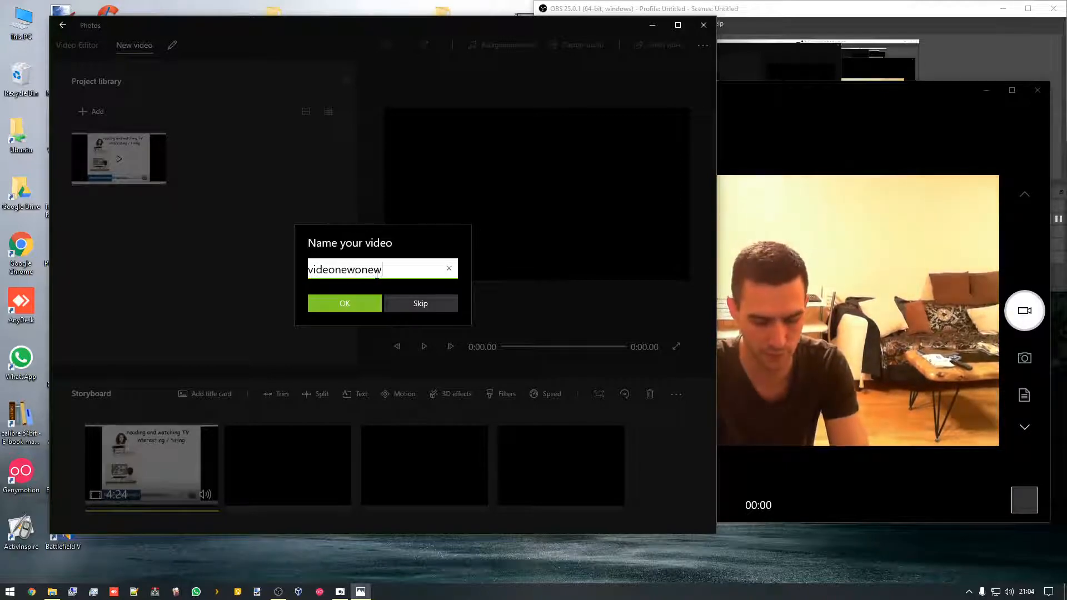
text(hatever)
key(Return)
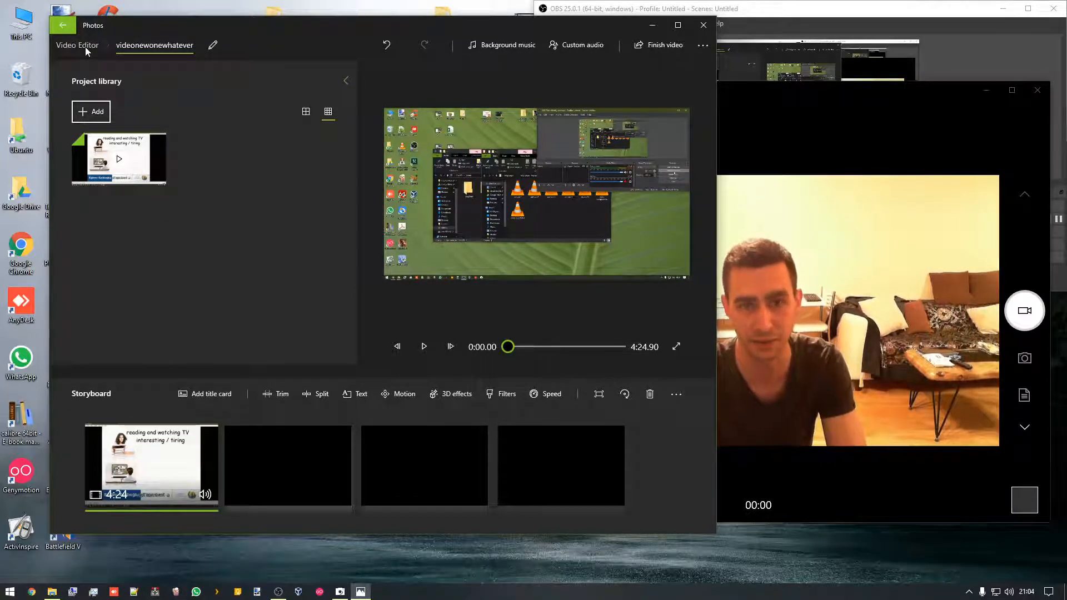
Add the pptson3 and pptson4 videos from the mp4s folder to the project library
drag(335, 25, 888, 100)
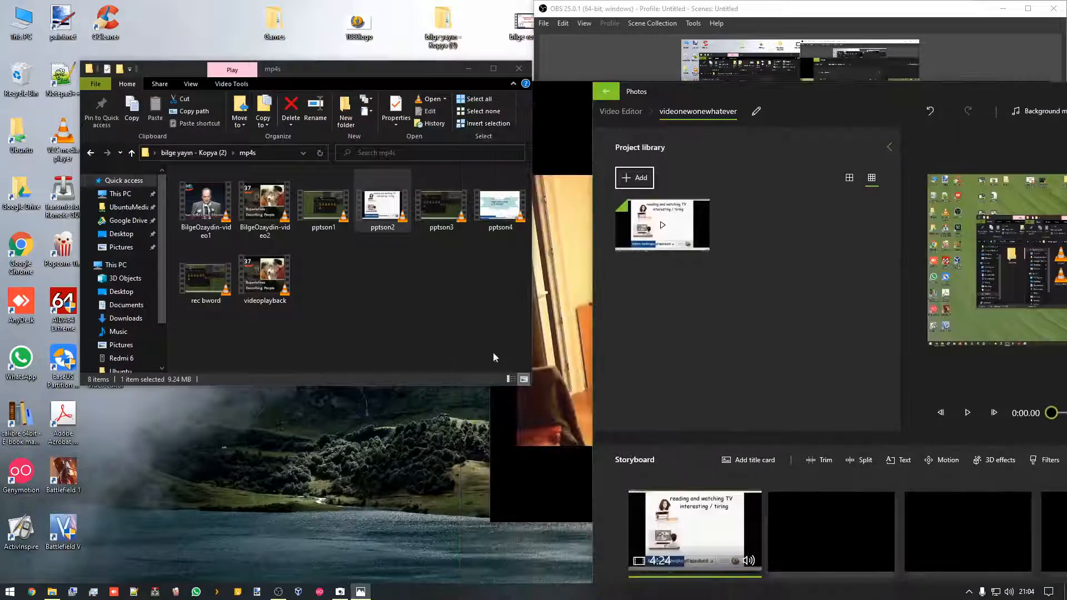
drag(441, 207, 822, 284)
drag(500, 211, 735, 338)
drag(939, 81, 268, 38)
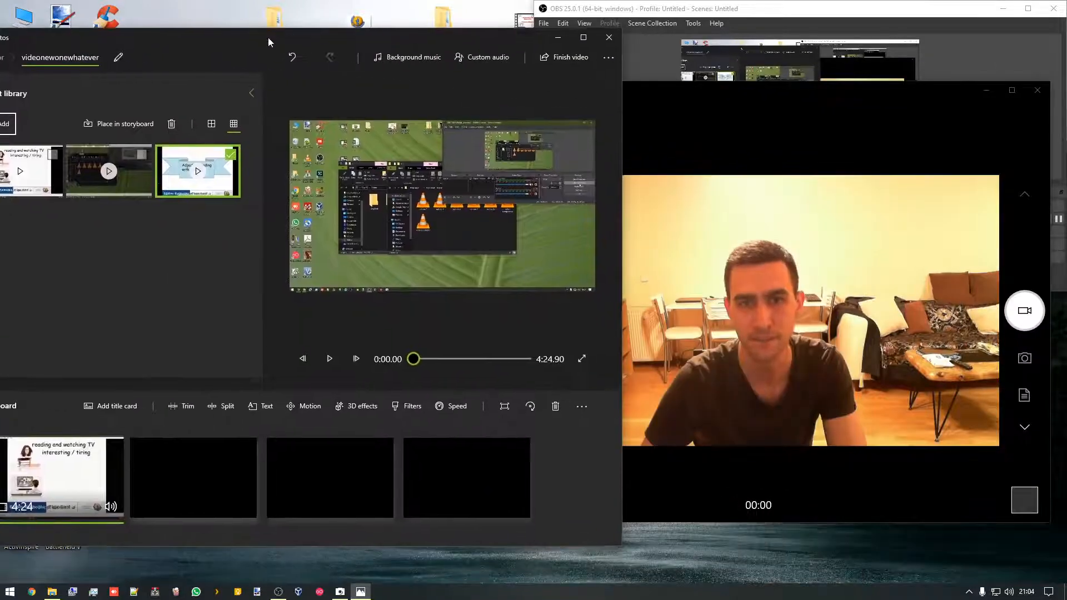
Place the pptson4 clip second and the pptson3 clip third in the storyboard
drag(205, 172, 232, 501)
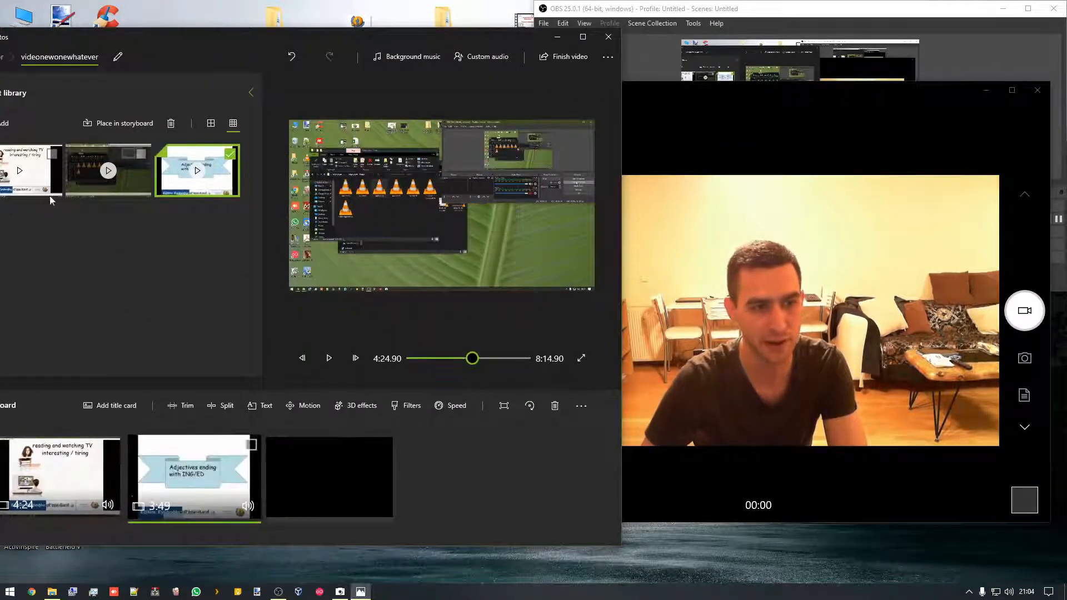
drag(114, 180, 361, 483)
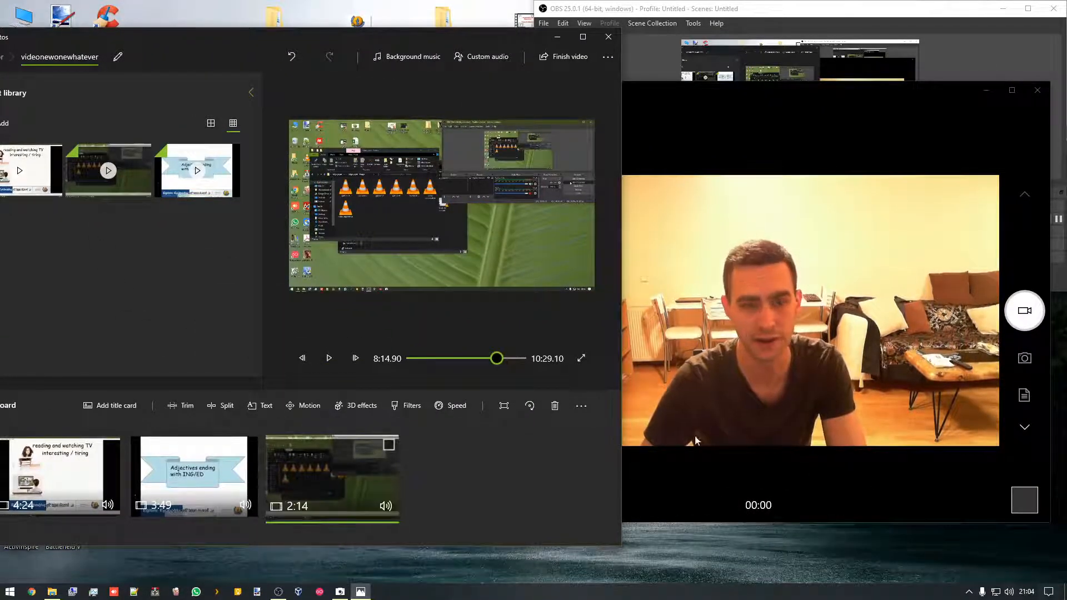
drag(409, 39, 459, 33)
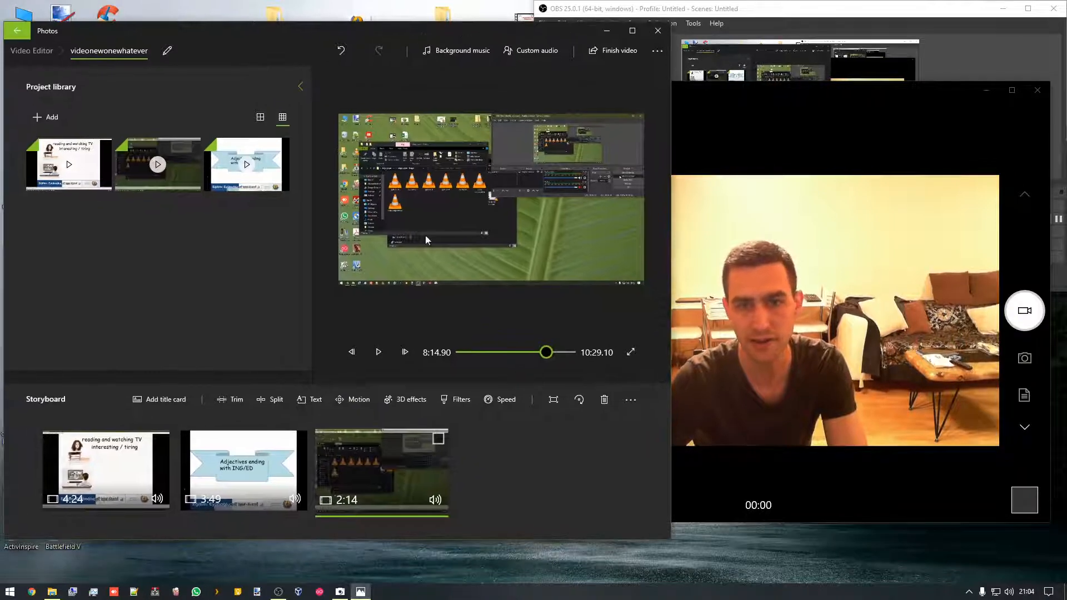
Preview the third storyboard clip and trim its beginning so that it starts at 0:02.46
drag(545, 353, 568, 355)
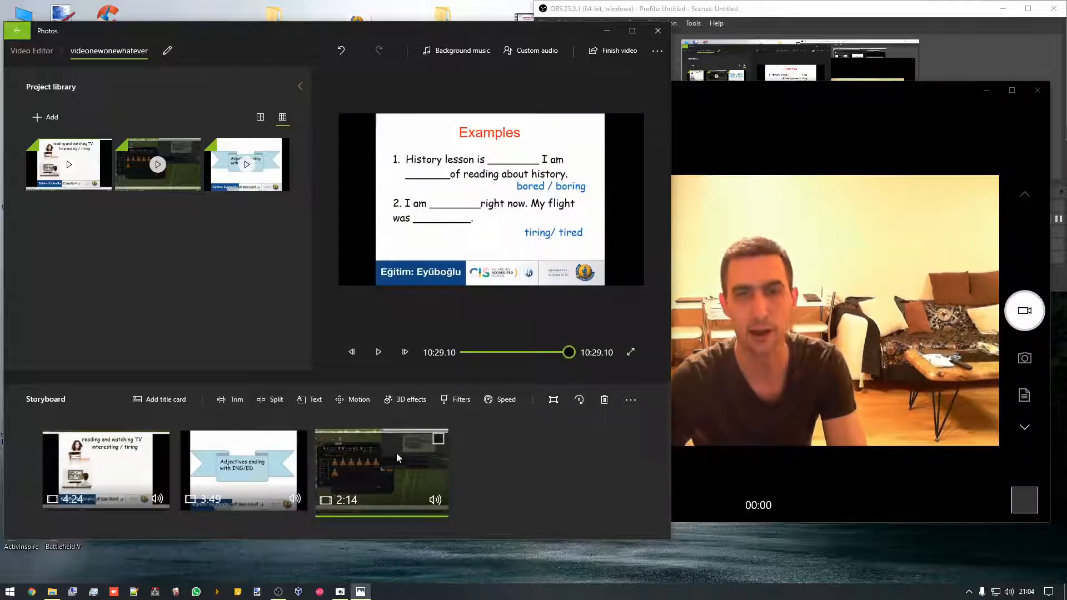
right_click(382, 474)
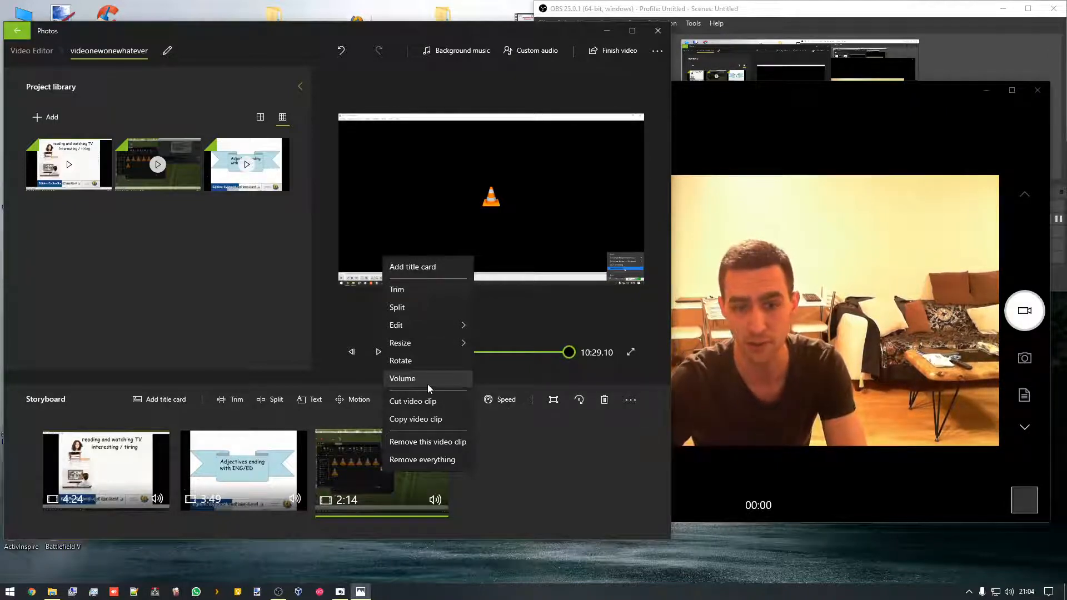
click(413, 290)
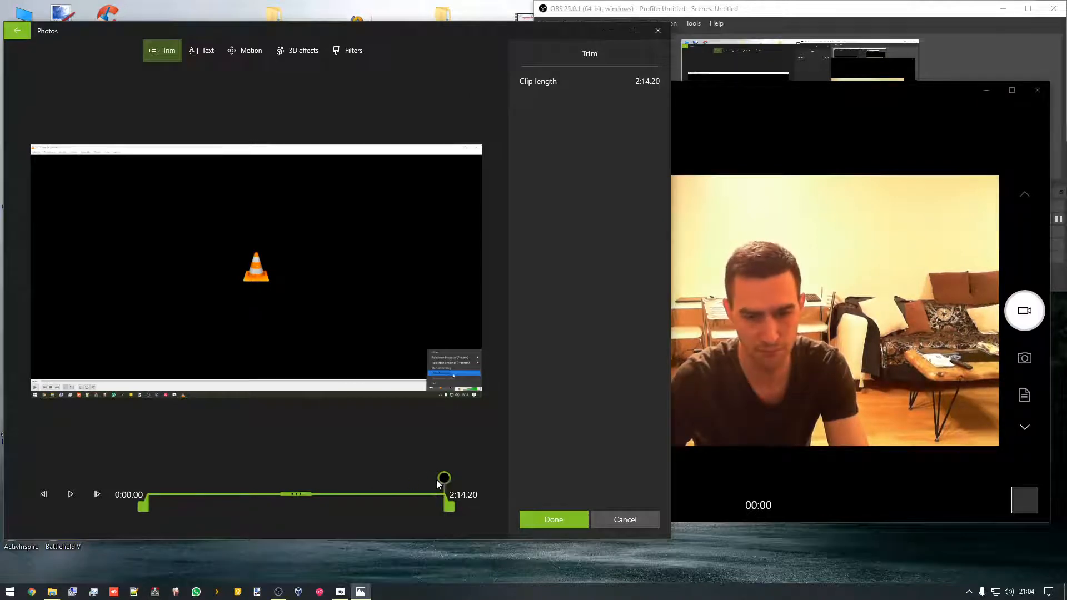
drag(146, 477, 281, 477)
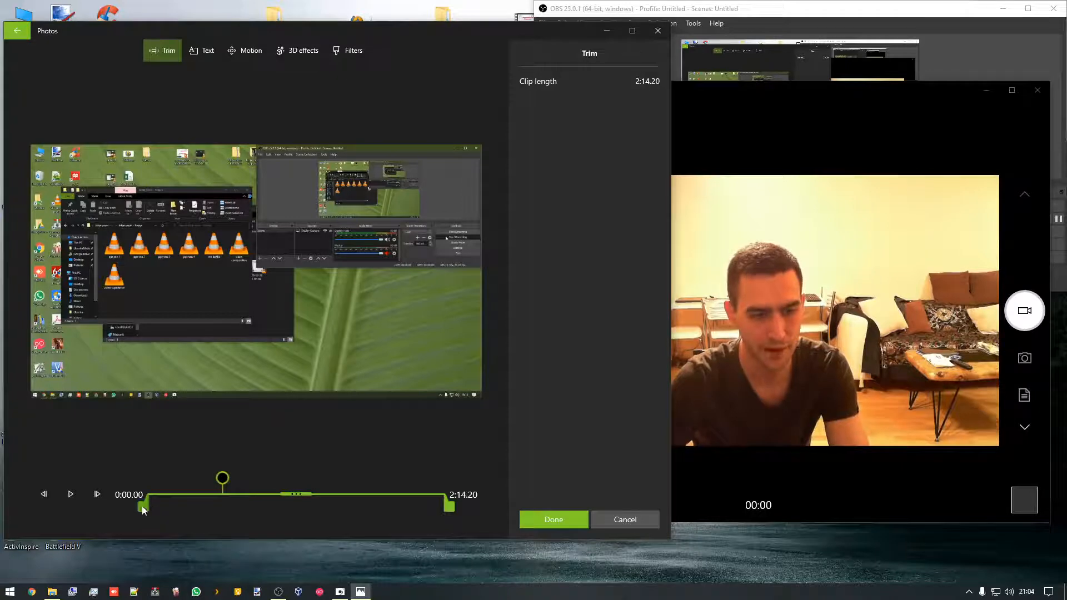
mouse_move(143, 509)
mouse_down()
mouse_move(186, 505)
mouse_move(125, 504)
mouse_up()
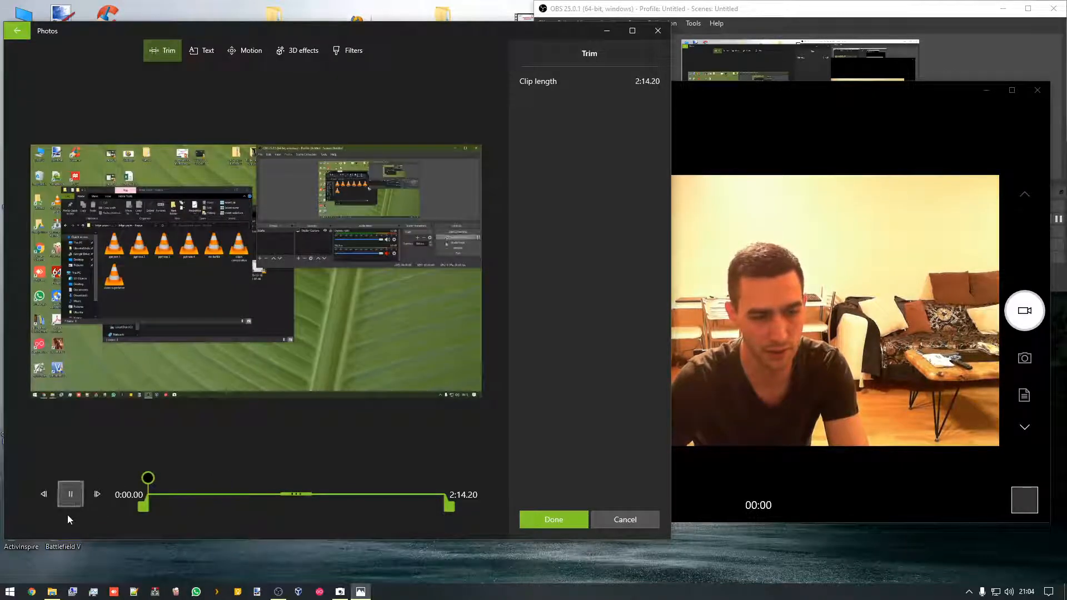
click(71, 494)
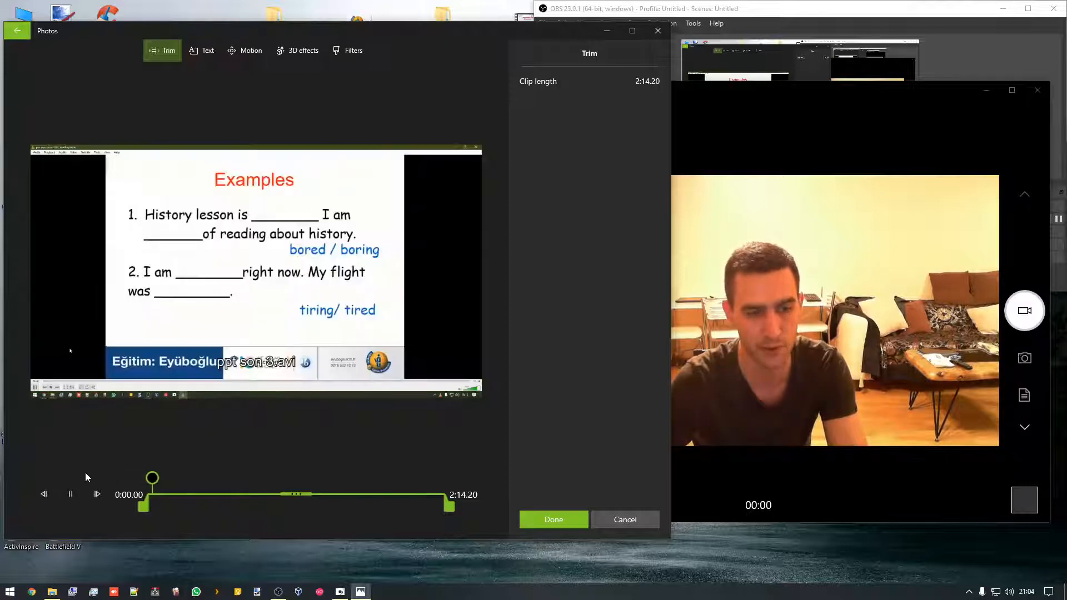
click(71, 494)
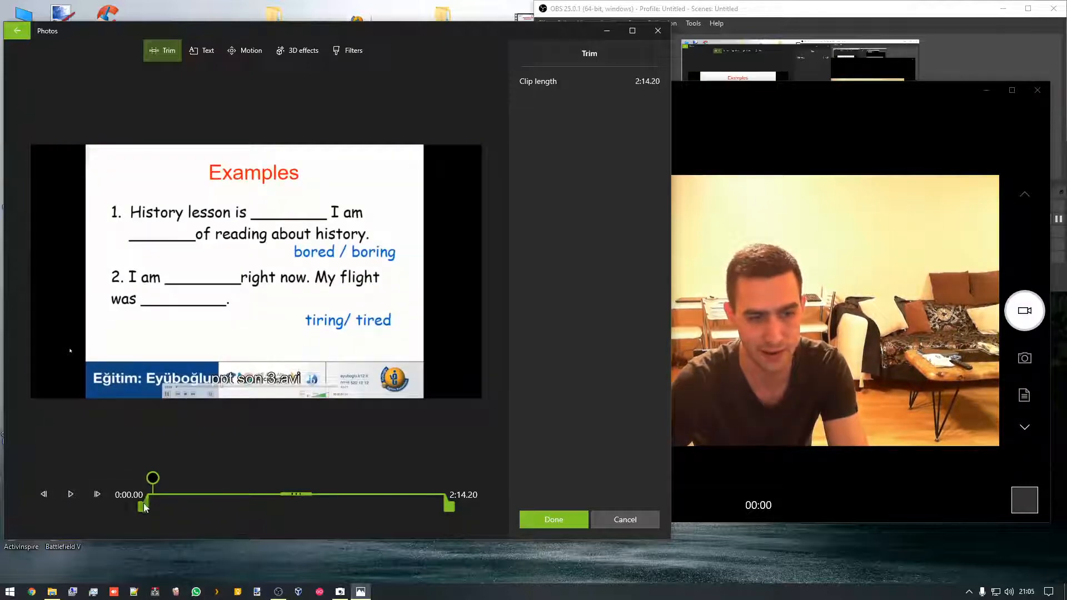
drag(144, 507, 149, 507)
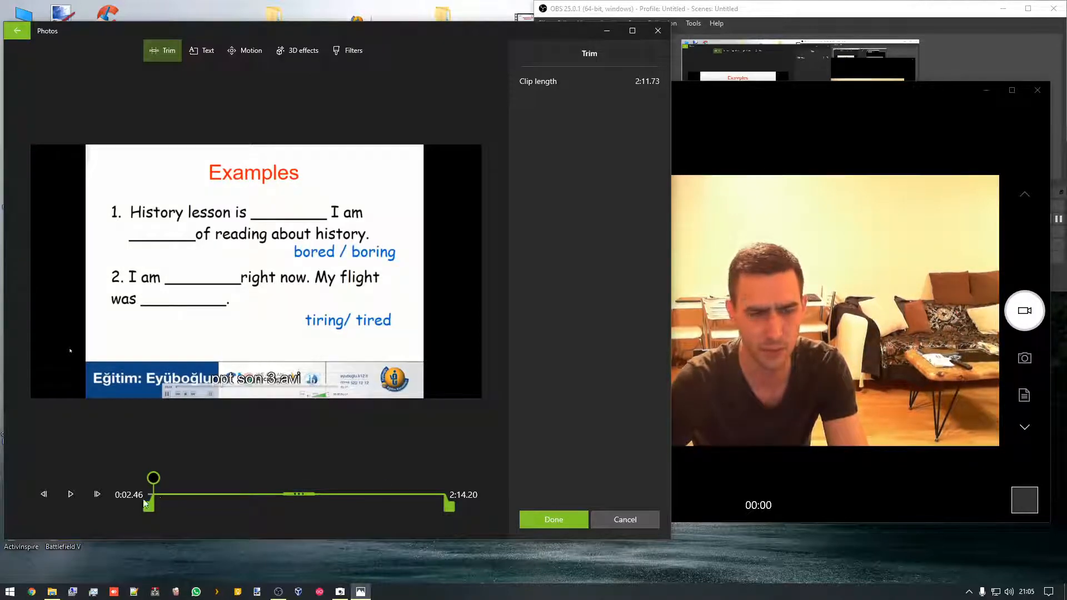
click(632, 31)
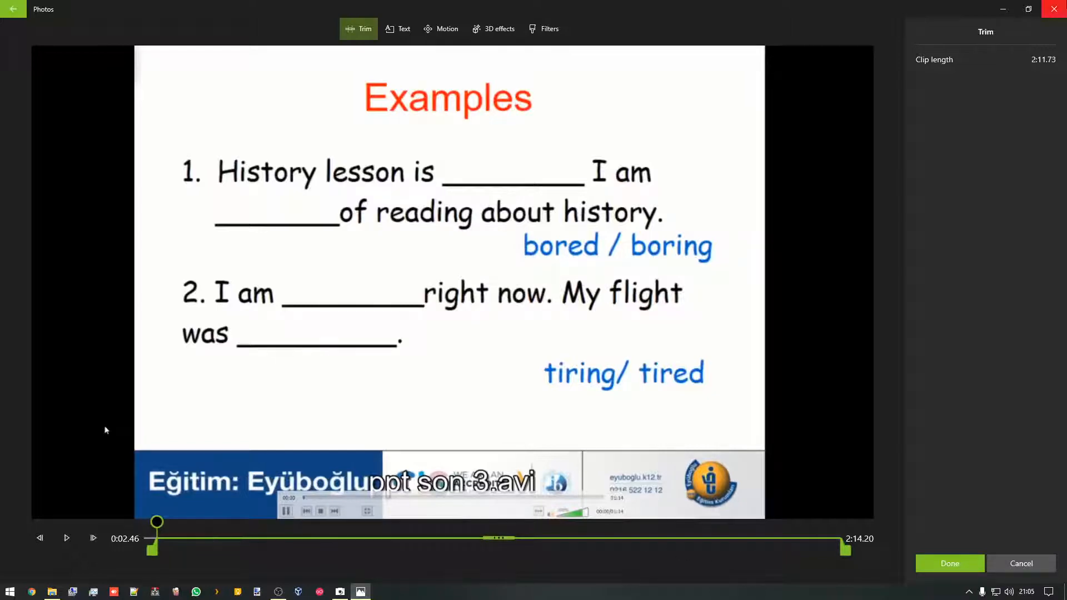
click(1027, 9)
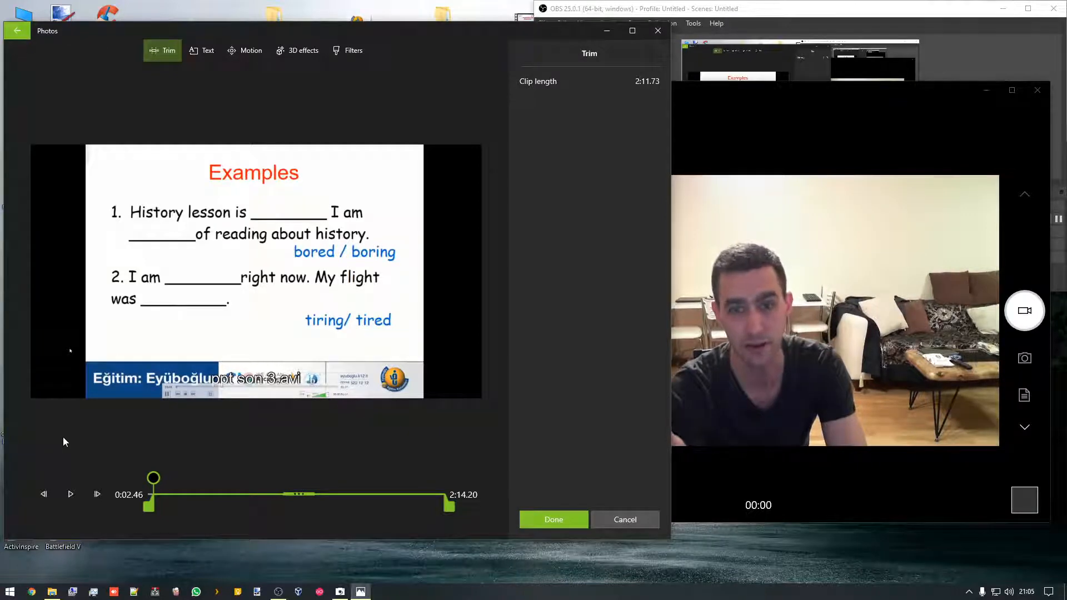
click(548, 514)
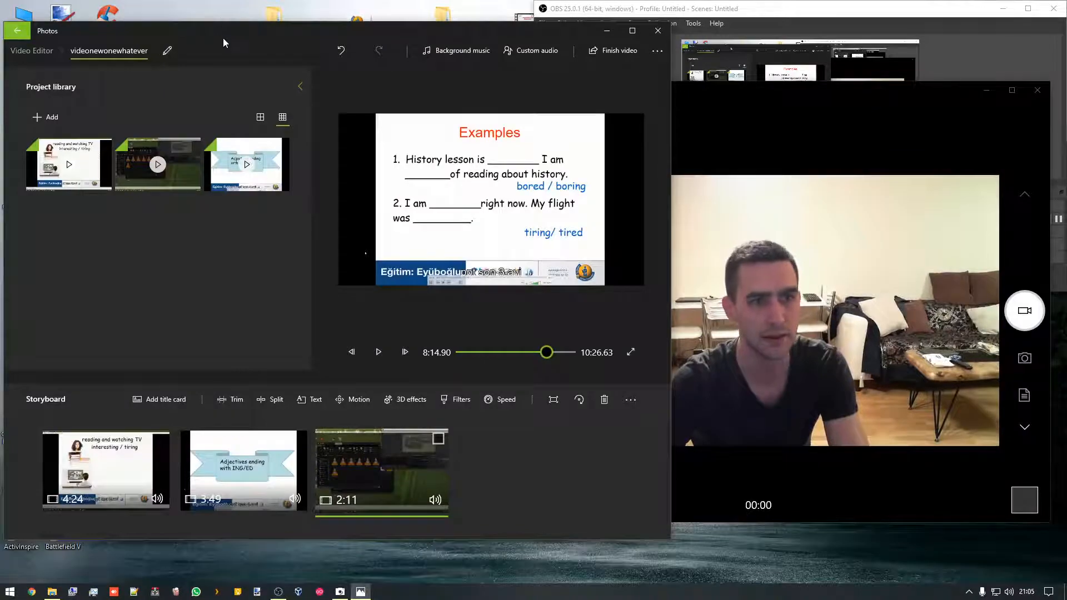
Add the logo image from the desktop to the project library and place it first in the storyboard
drag(223, 43, 467, 134)
drag(358, 22, 453, 341)
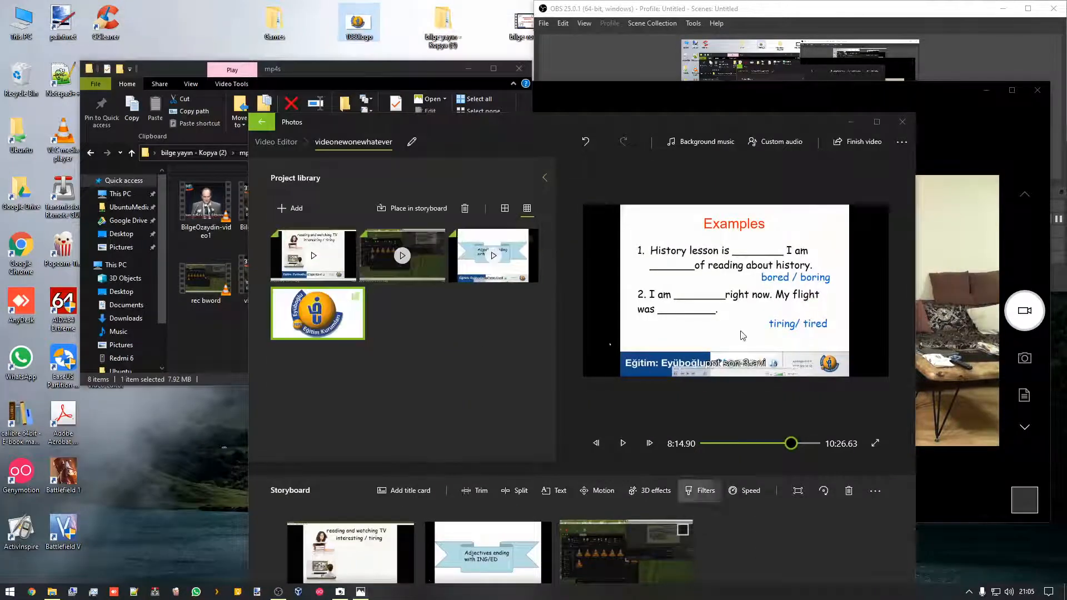
drag(574, 123, 306, 34)
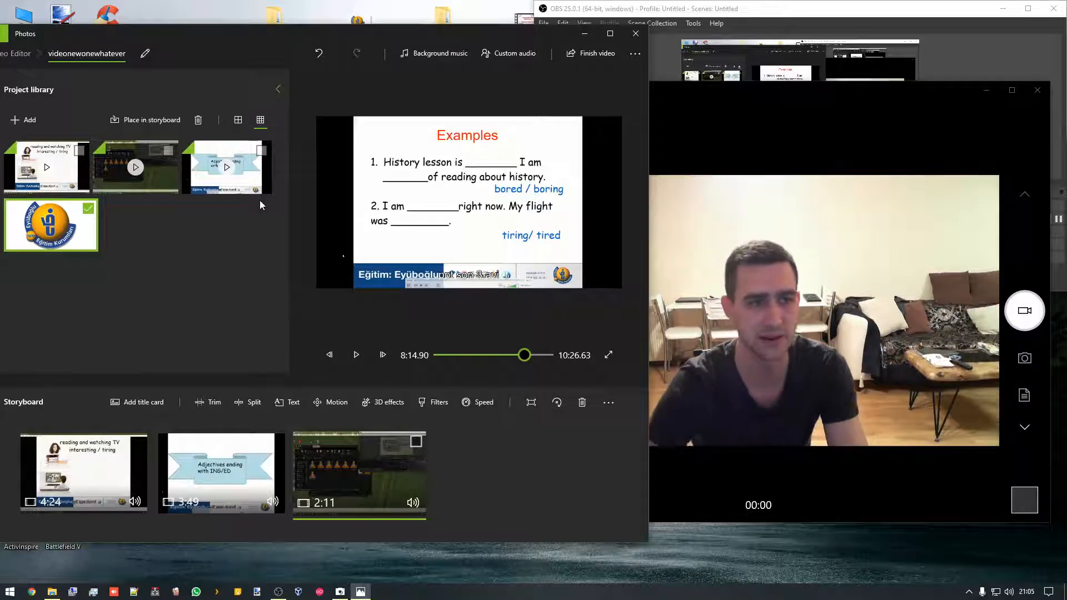
drag(226, 31, 271, 56)
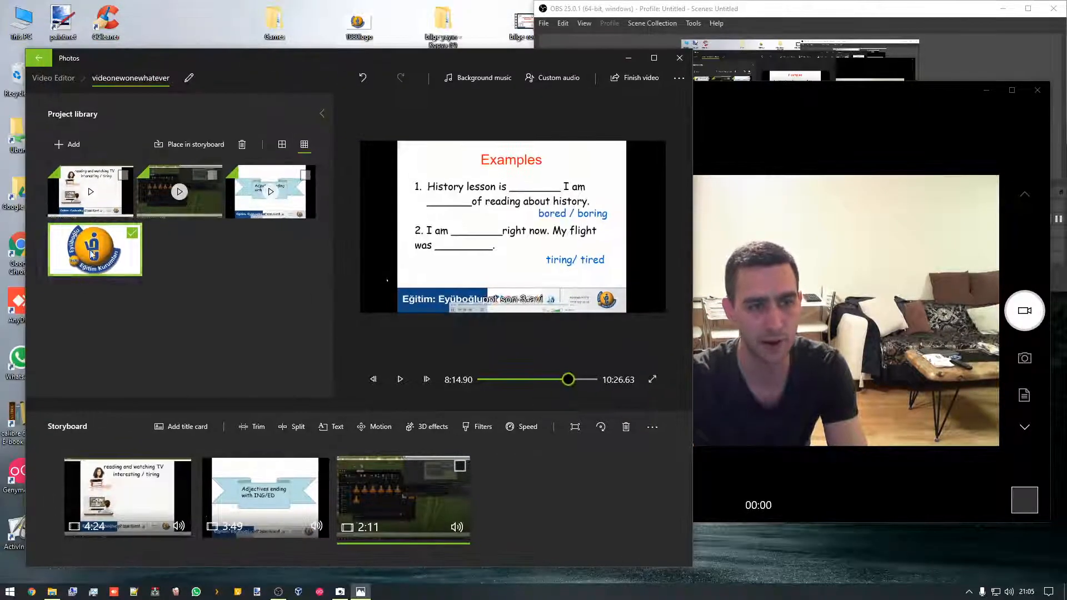
drag(108, 246, 83, 516)
Set the logo image in the storyboard to appear for 5 seconds
right_click(130, 494)
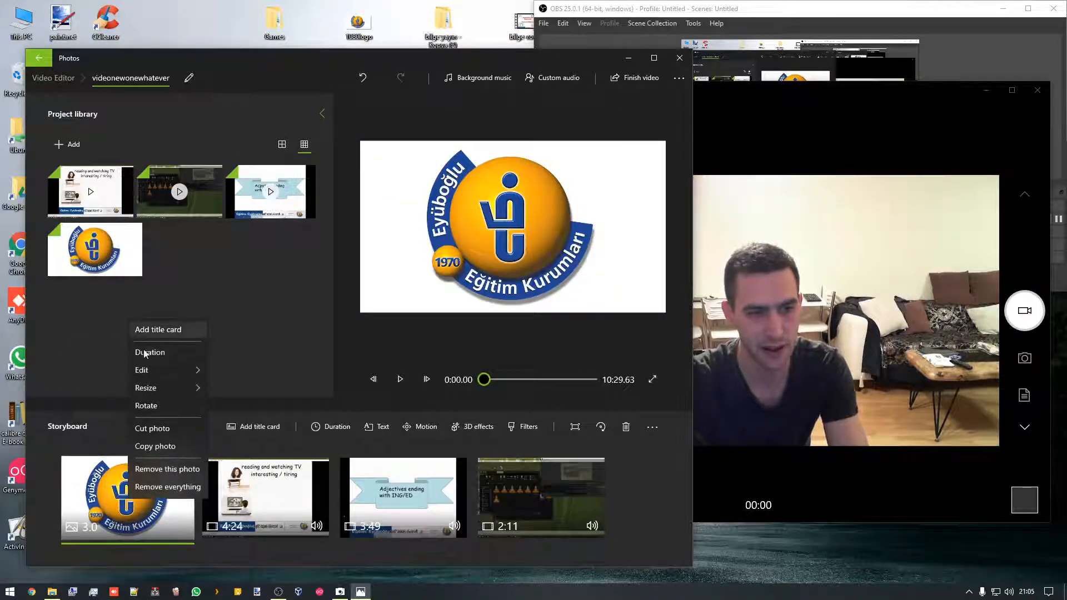
click(145, 353)
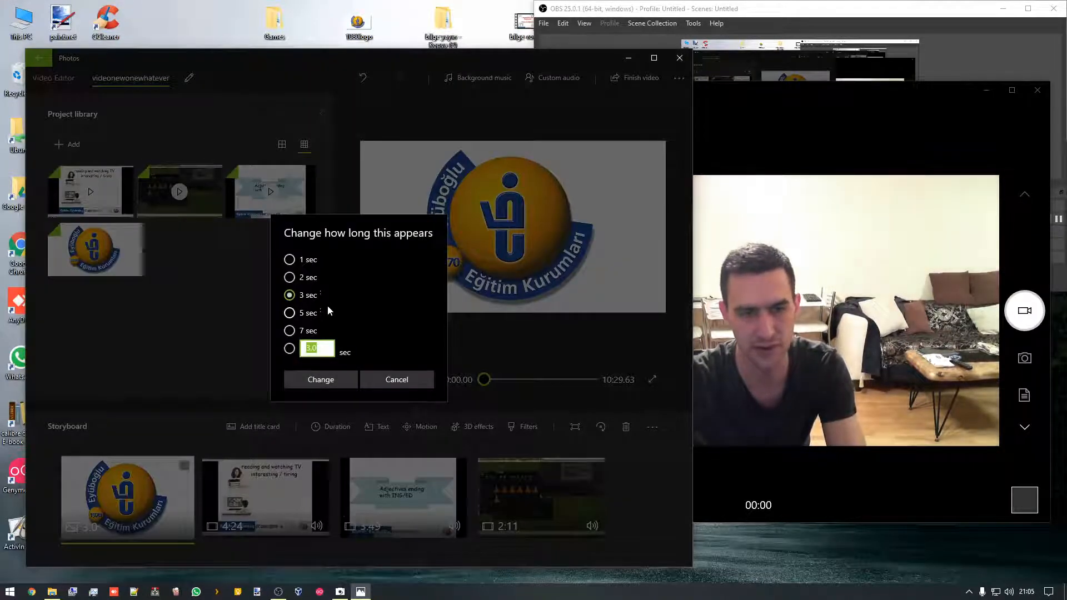
click(290, 313)
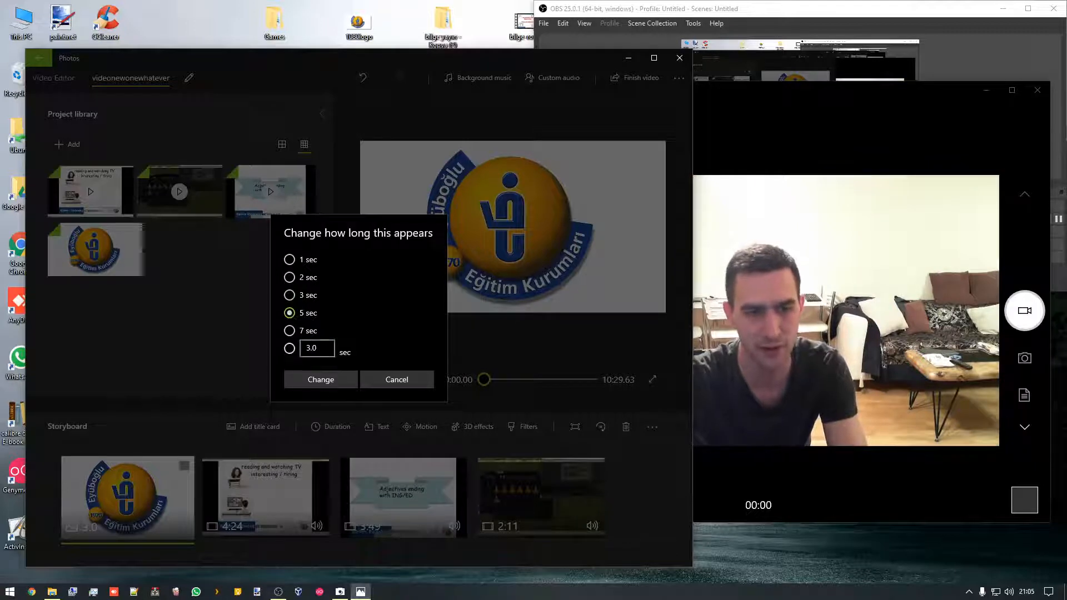
click(310, 378)
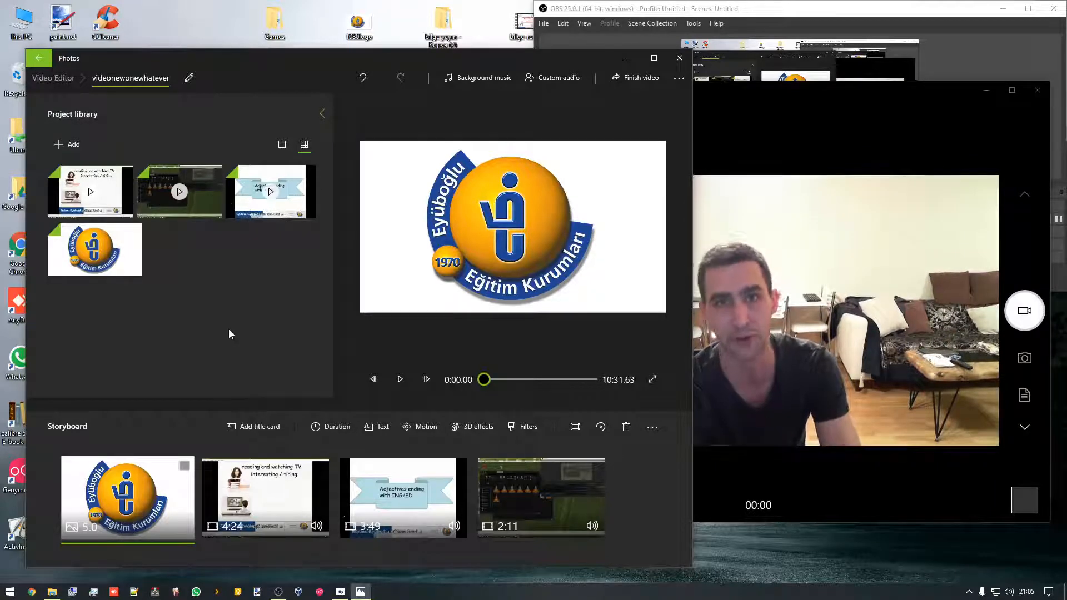
Examine the video quality choices and additional encoding options for finishing the video, keeping High 1080p, and leave without exporting
click(640, 80)
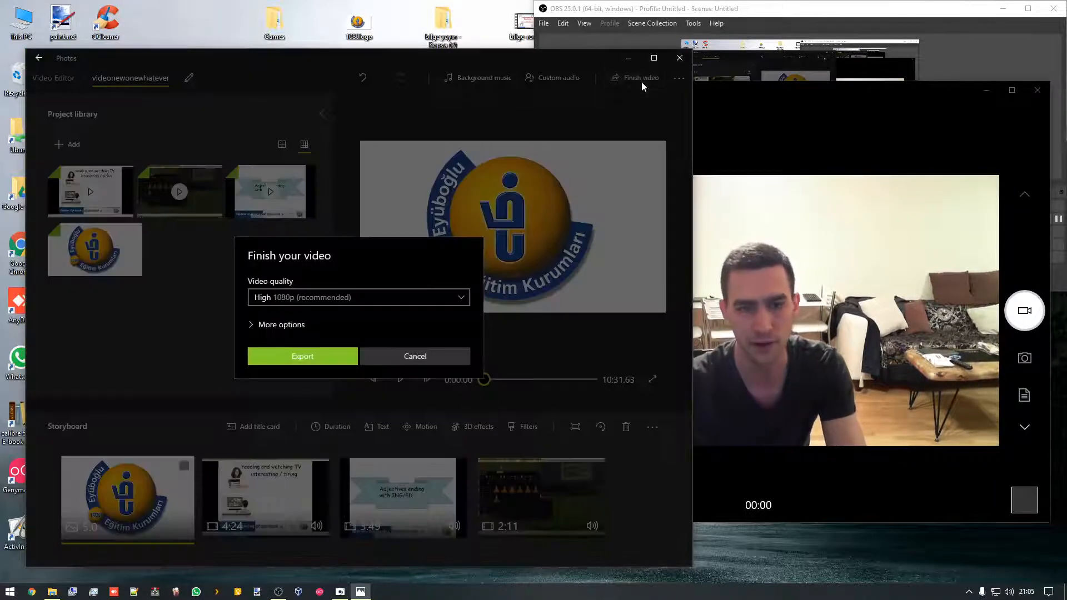
click(320, 297)
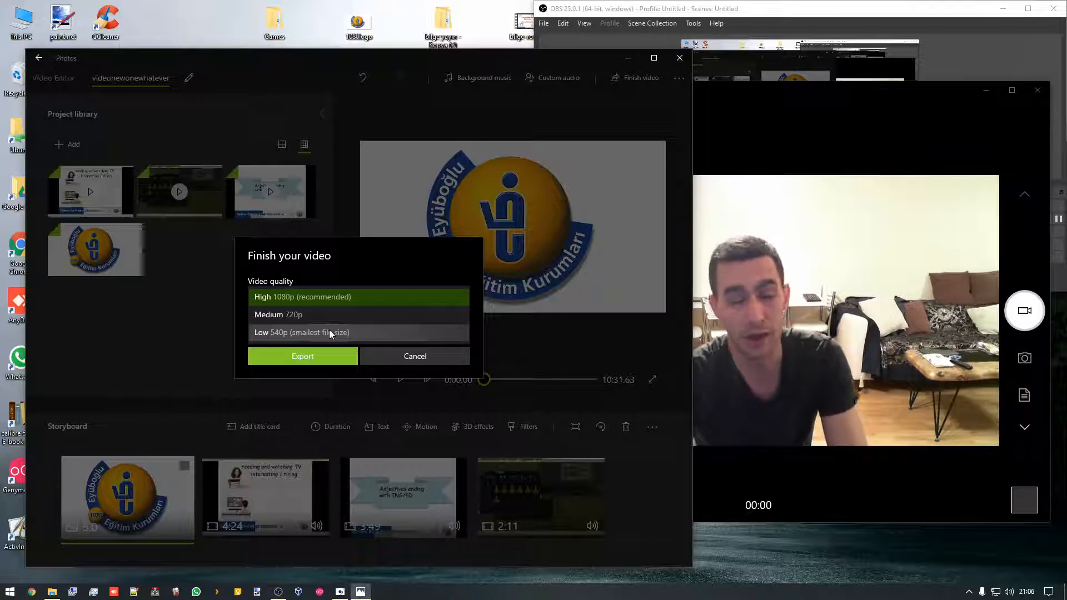
click(348, 295)
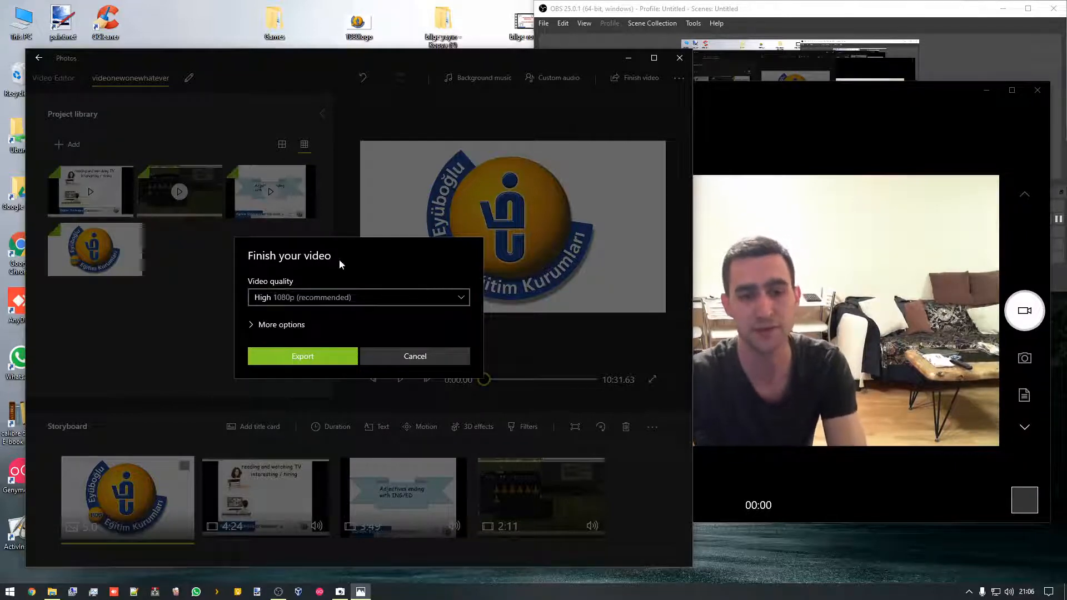
click(249, 324)
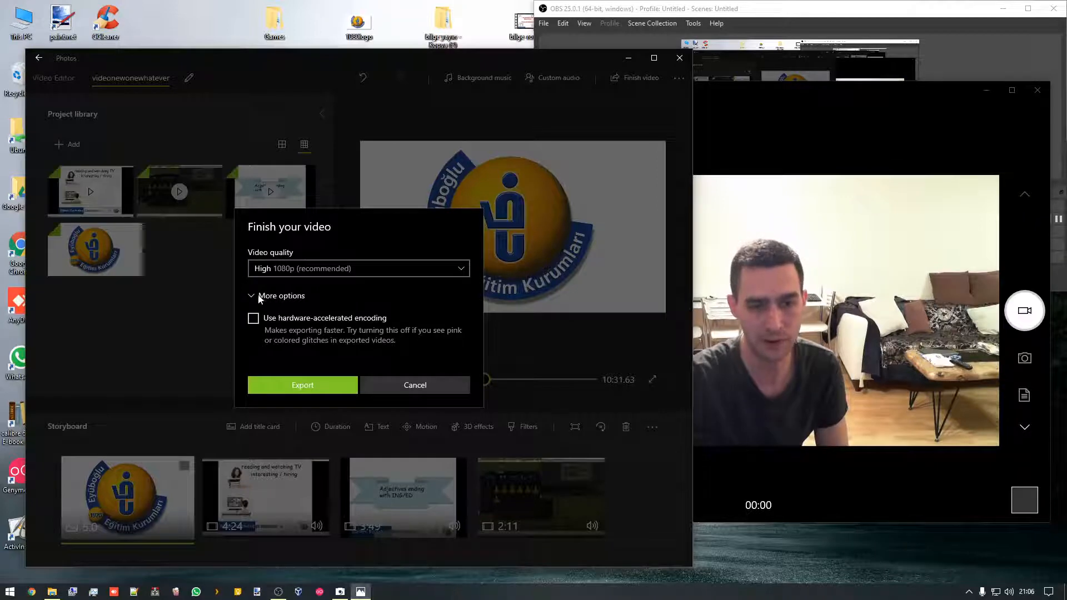
click(259, 297)
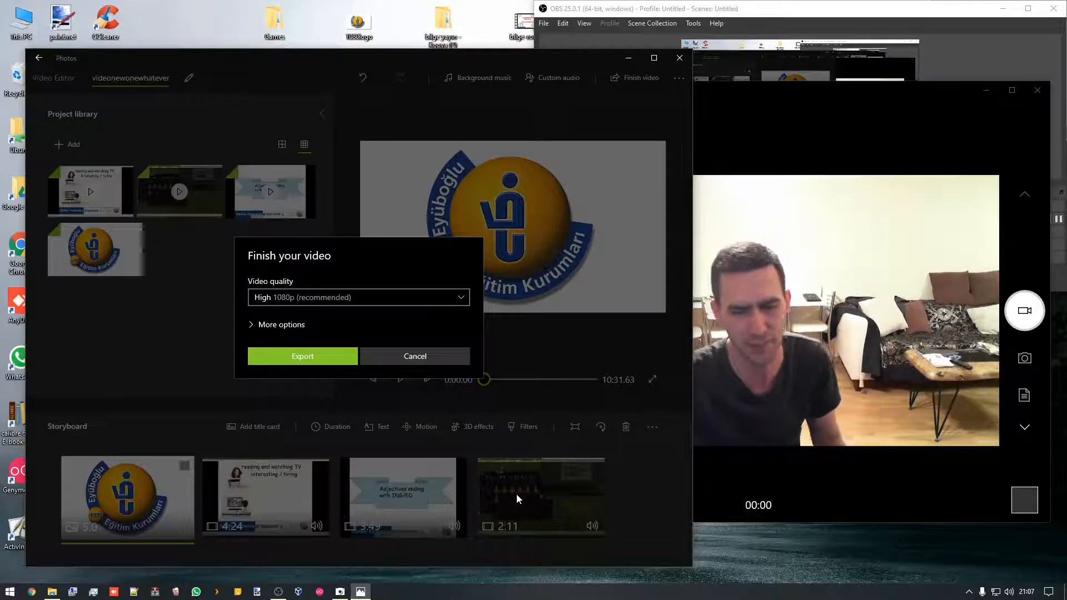
click(414, 356)
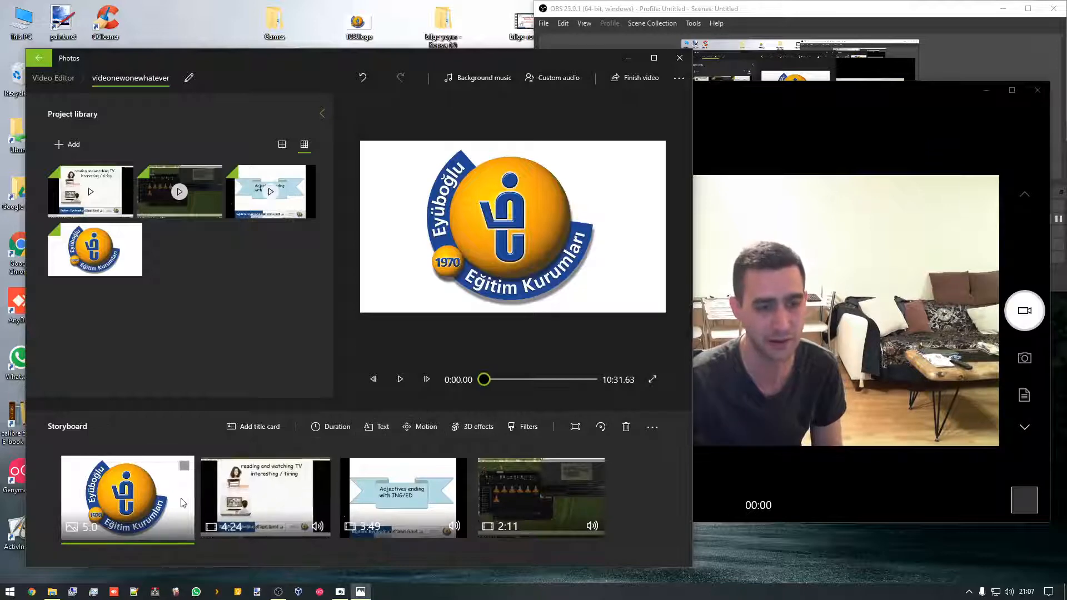
Add the caption "dgaskbdgfdfkjdf;" in the Loved animated style to the "Adjectives ending with ING/ED" clip
click(385, 478)
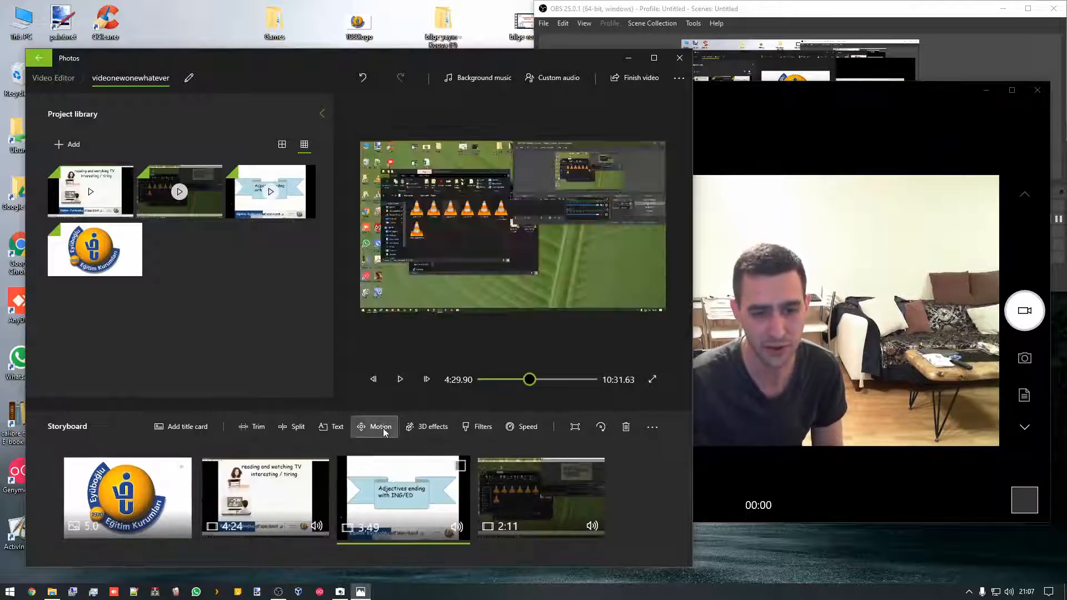
click(335, 427)
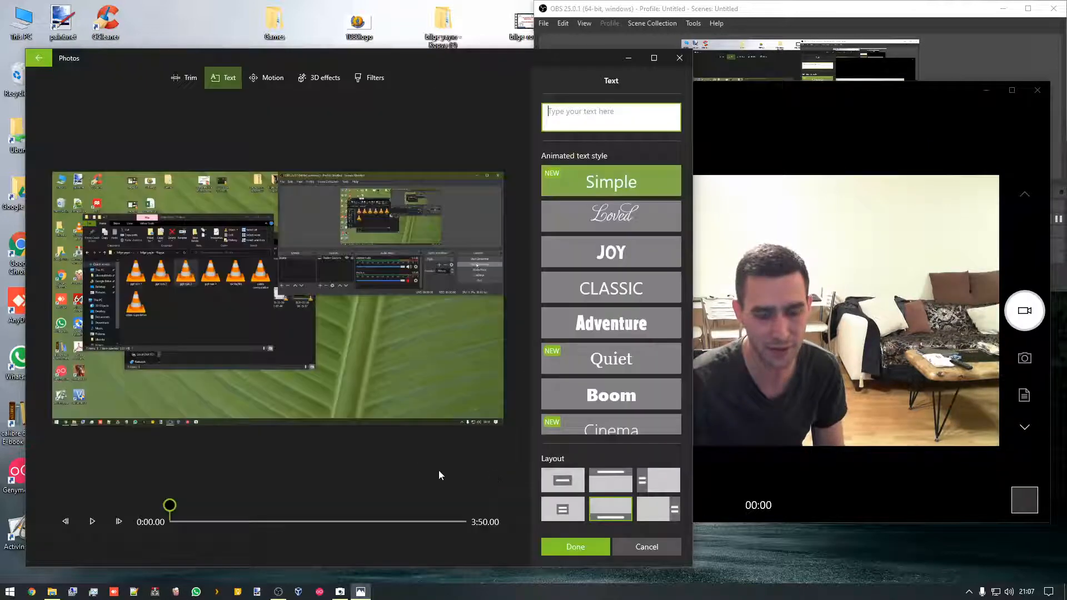
click(623, 216)
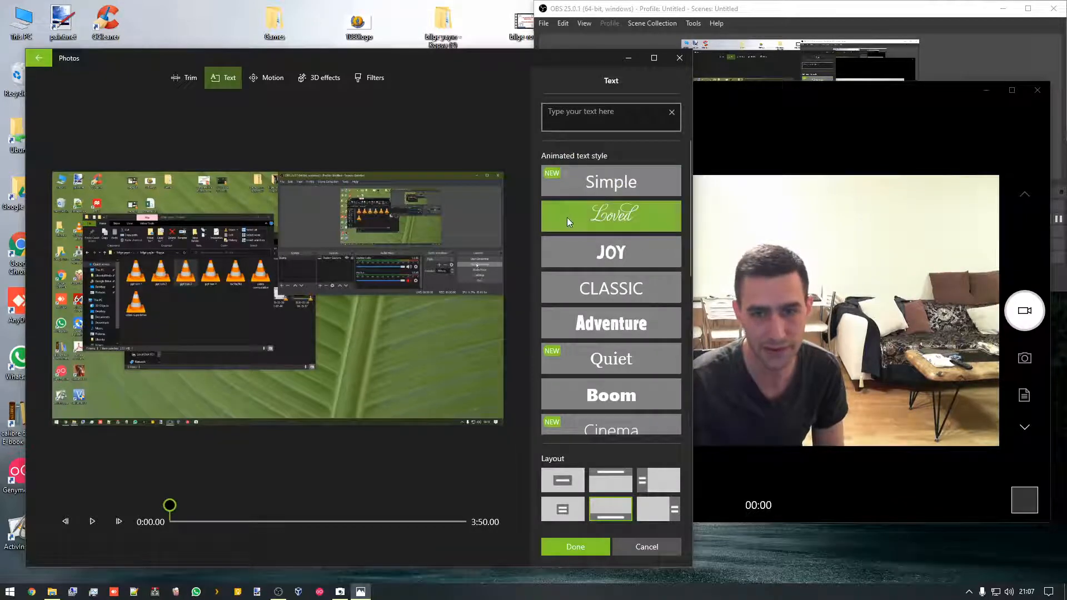
click(614, 118)
text(dgaskbdgfdf)
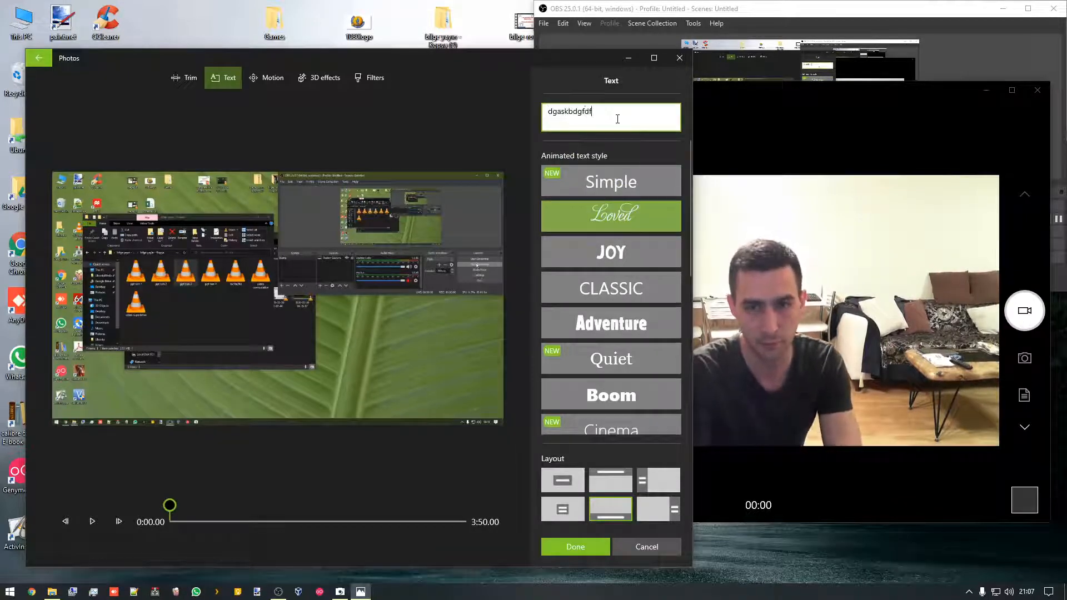
text(kjdf;)
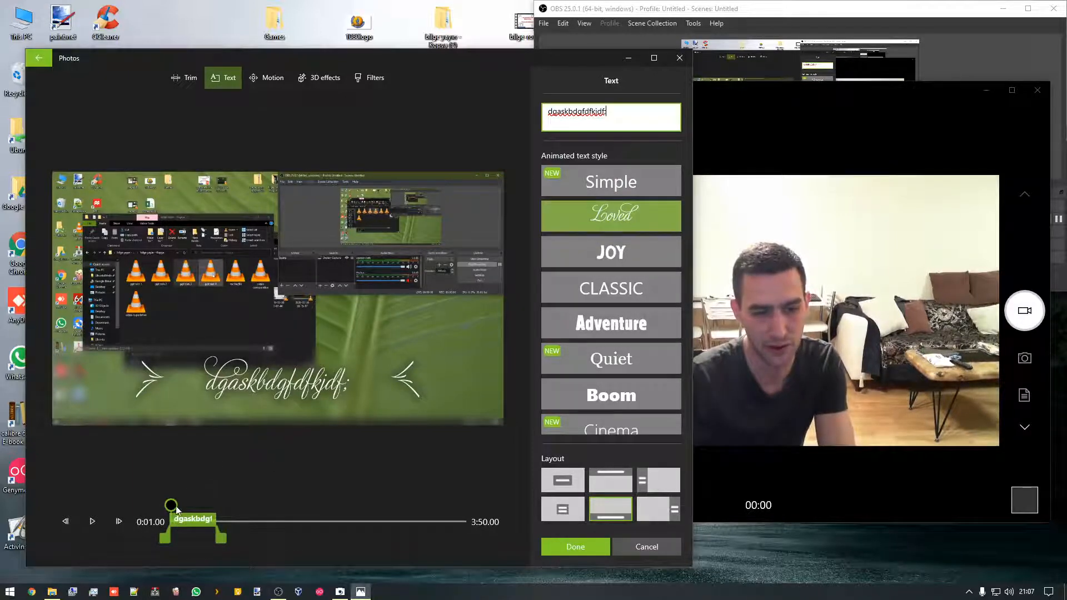
Play the clip's opening seconds to preview the animated caption
mouse_move(176, 510)
mouse_down()
mouse_move(194, 511)
mouse_move(189, 502)
mouse_up()
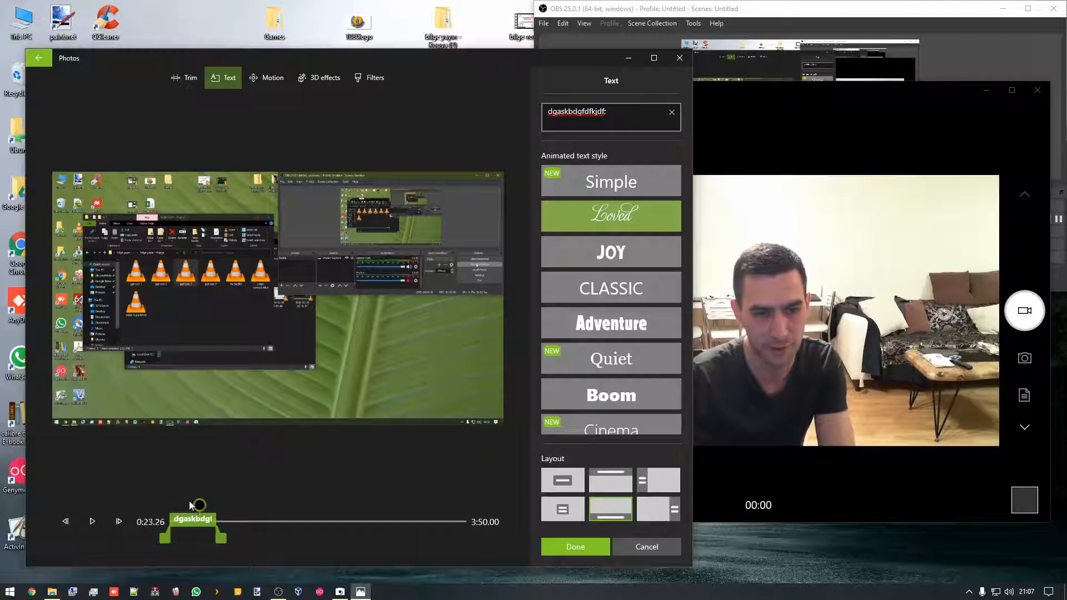
click(92, 521)
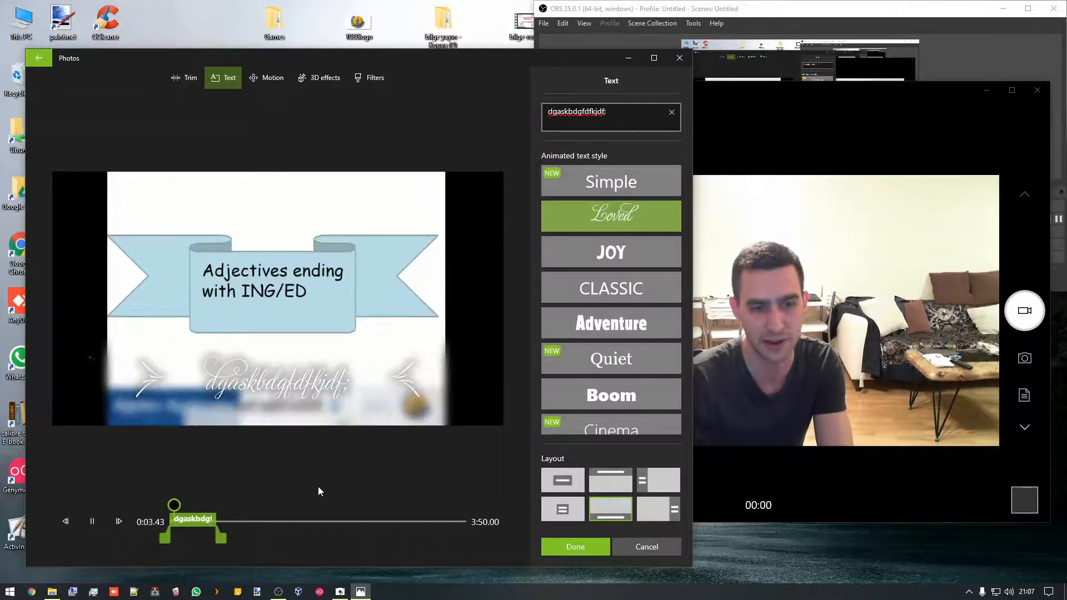
click(91, 521)
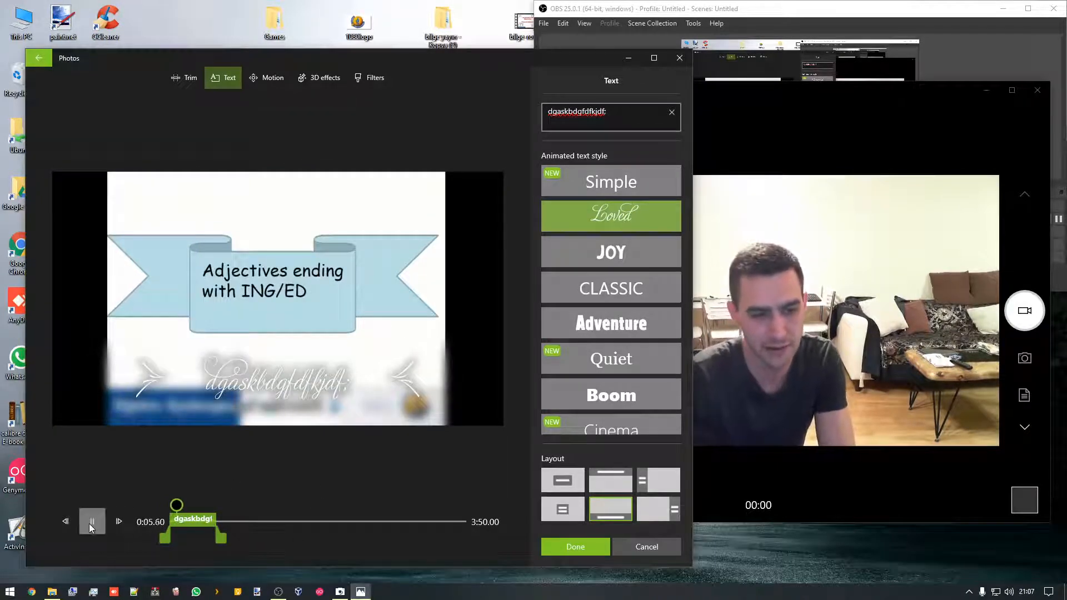
Try the caption layout along the top of the frame and clear the caption text
click(619, 474)
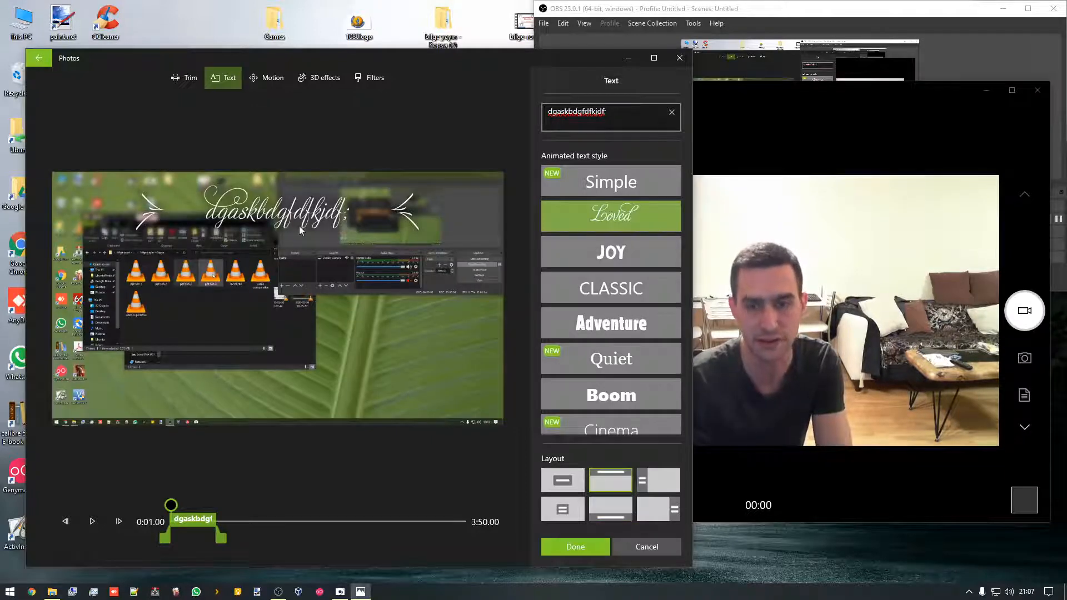
click(671, 112)
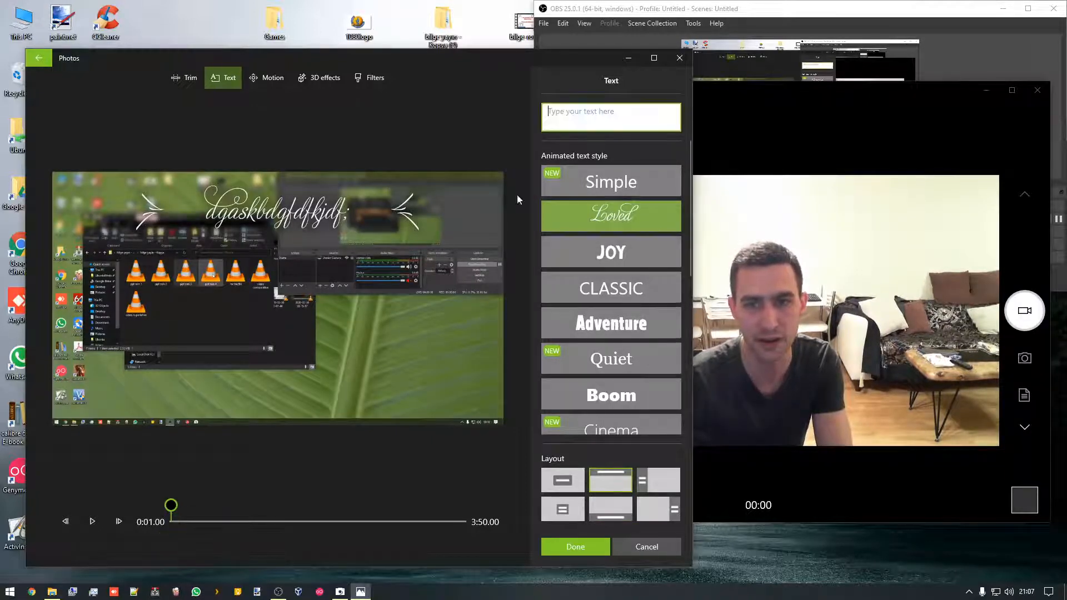
Look over the motion styles, and try the Atomic motion 3D effect on the clip, rotating and enlarging it
click(268, 77)
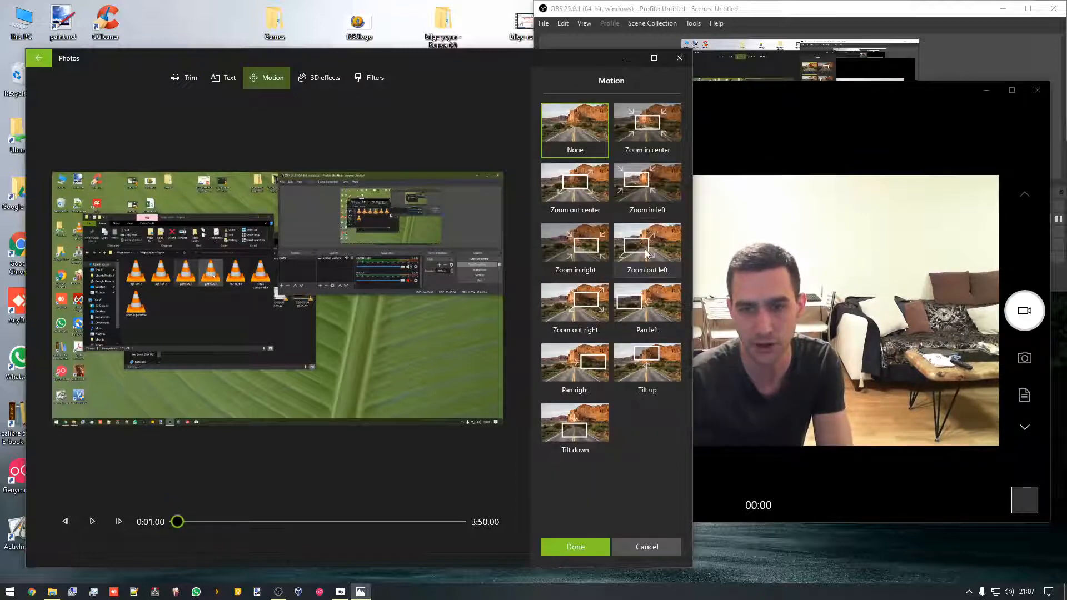
click(324, 82)
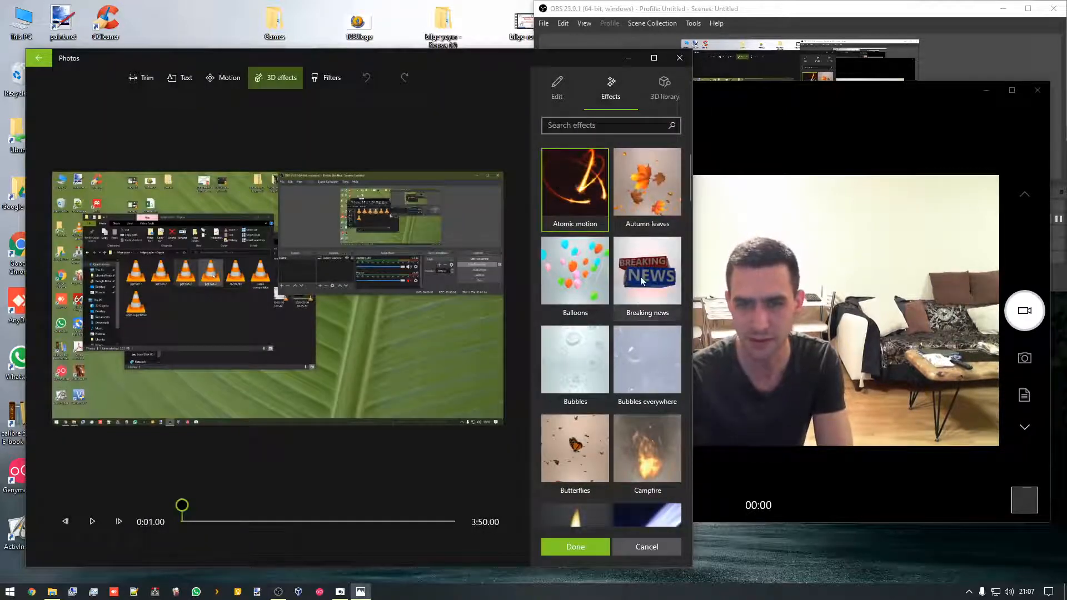
click(570, 185)
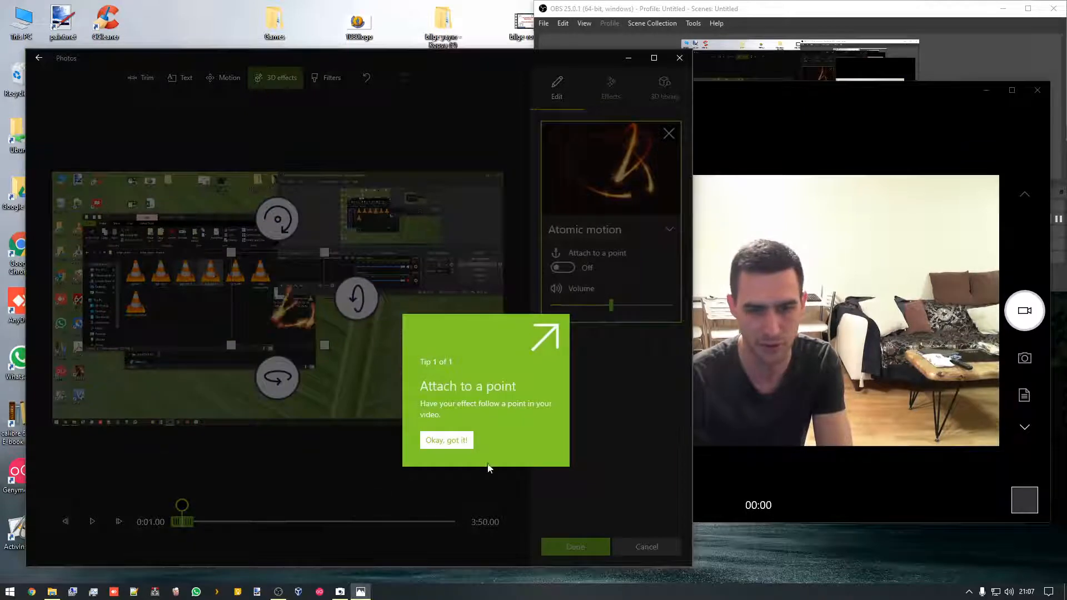
click(441, 440)
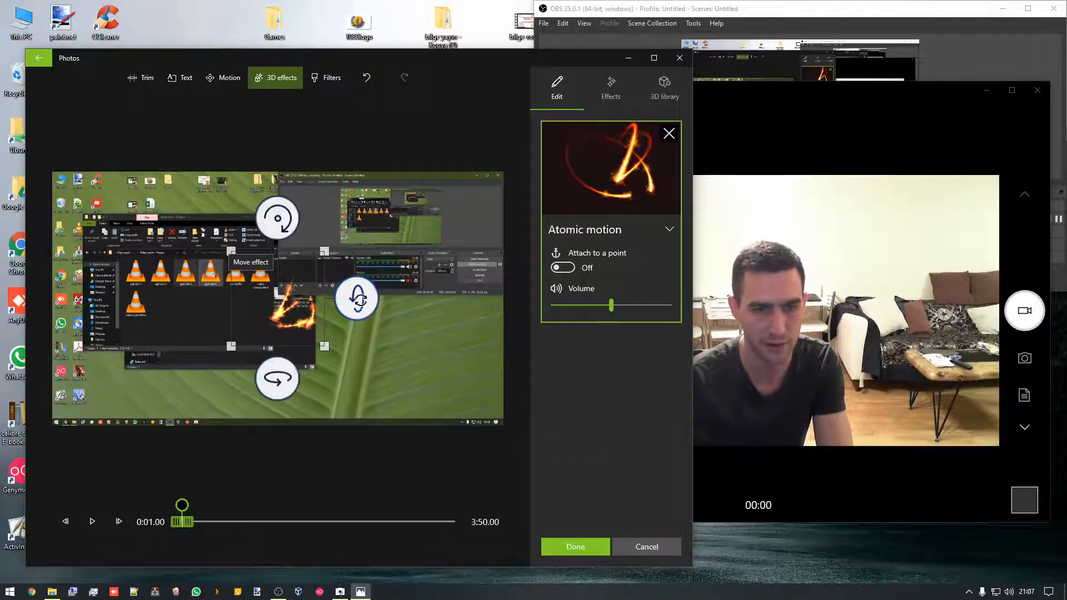
mouse_move(359, 299)
mouse_down()
mouse_move(352, 257)
mouse_move(352, 297)
mouse_up()
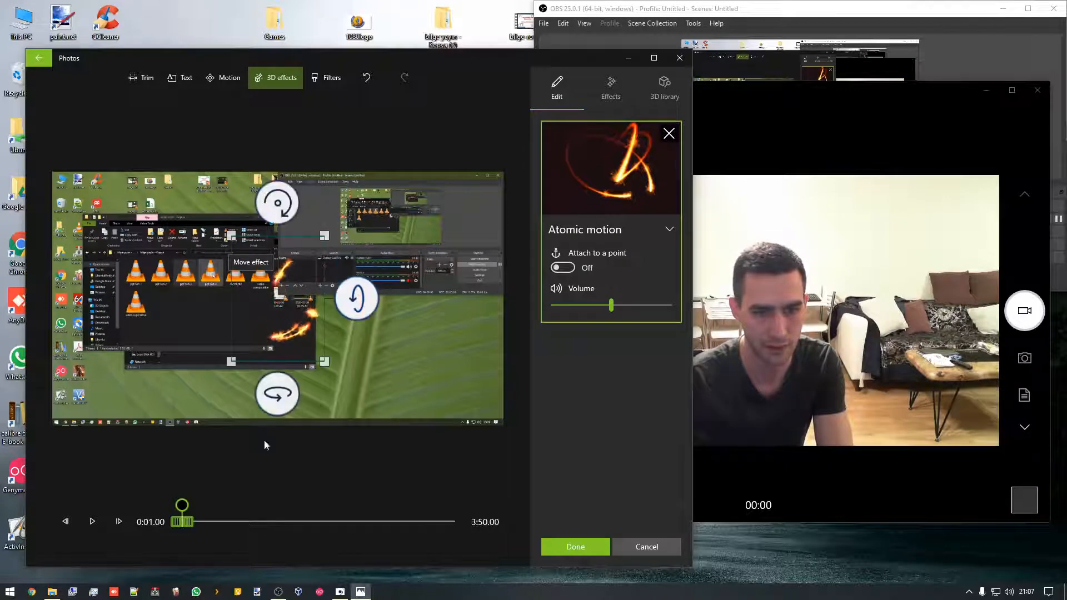
drag(277, 203, 201, 388)
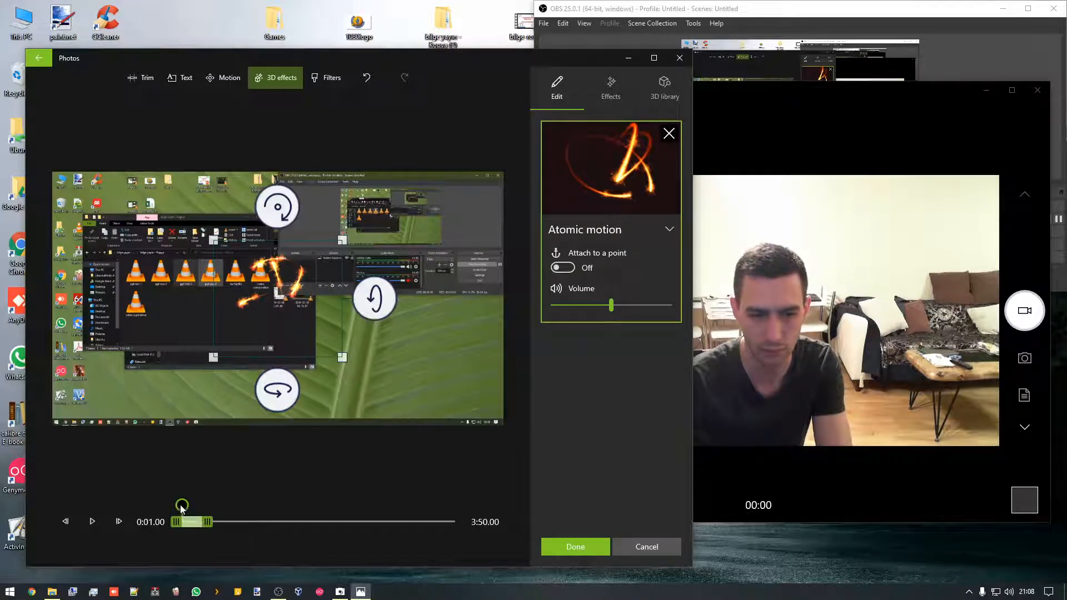
Play the start of the clip to preview the Atomic motion effect
drag(181, 507, 145, 534)
click(93, 522)
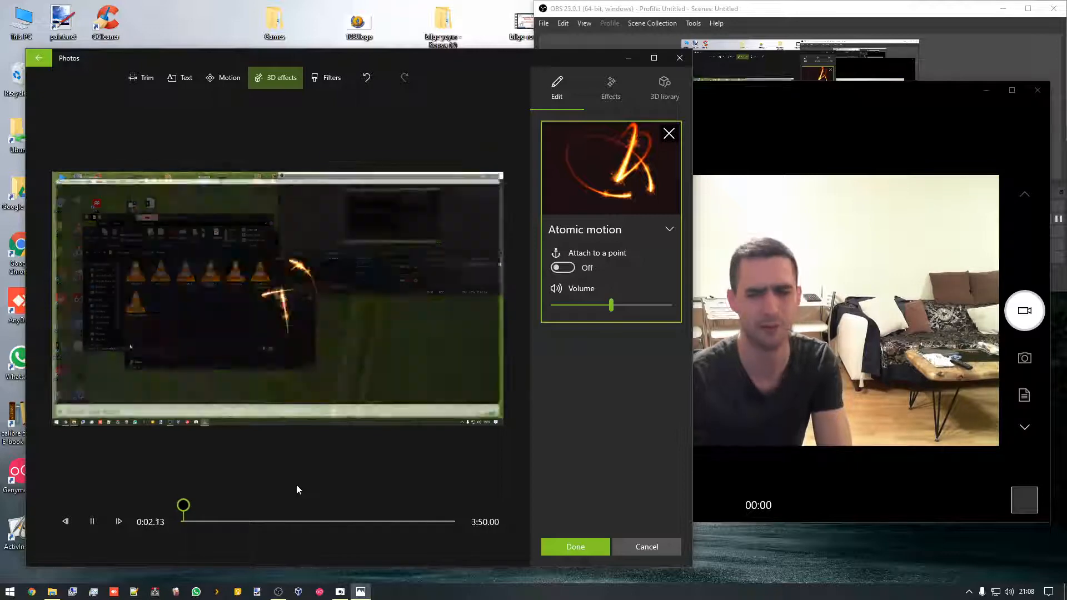
click(91, 521)
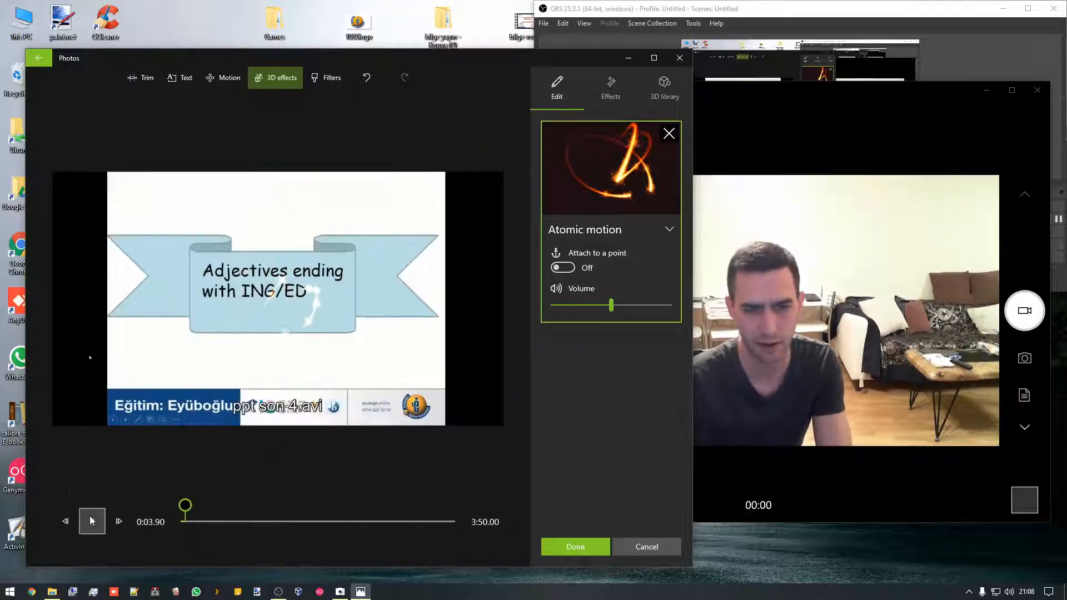
click(91, 521)
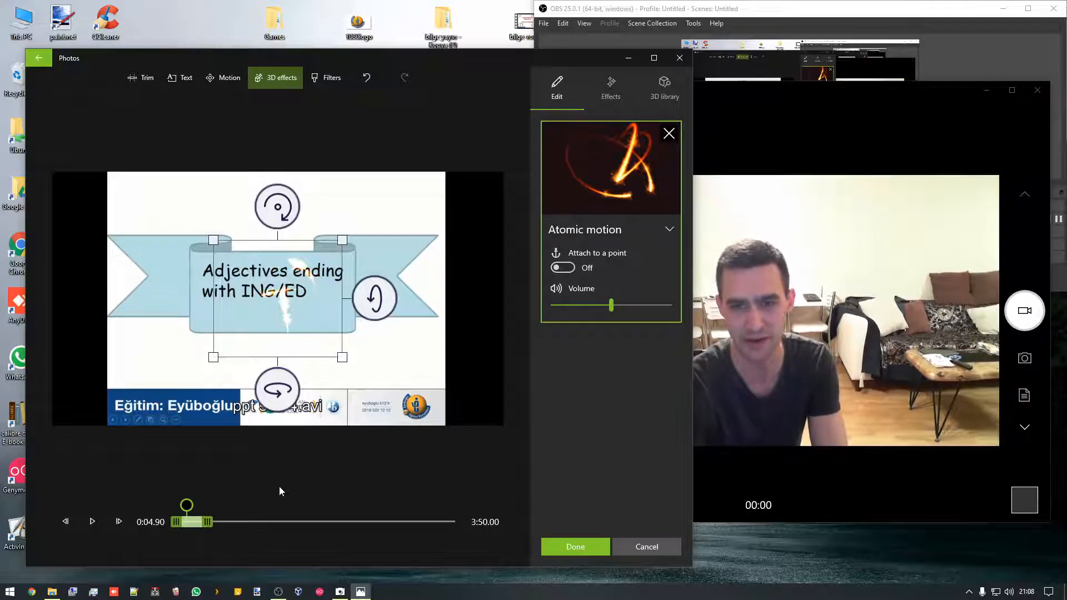
Browse the 3D effects and try the Breaking news effect on the clip
click(609, 91)
scroll(611, 334, down, 10)
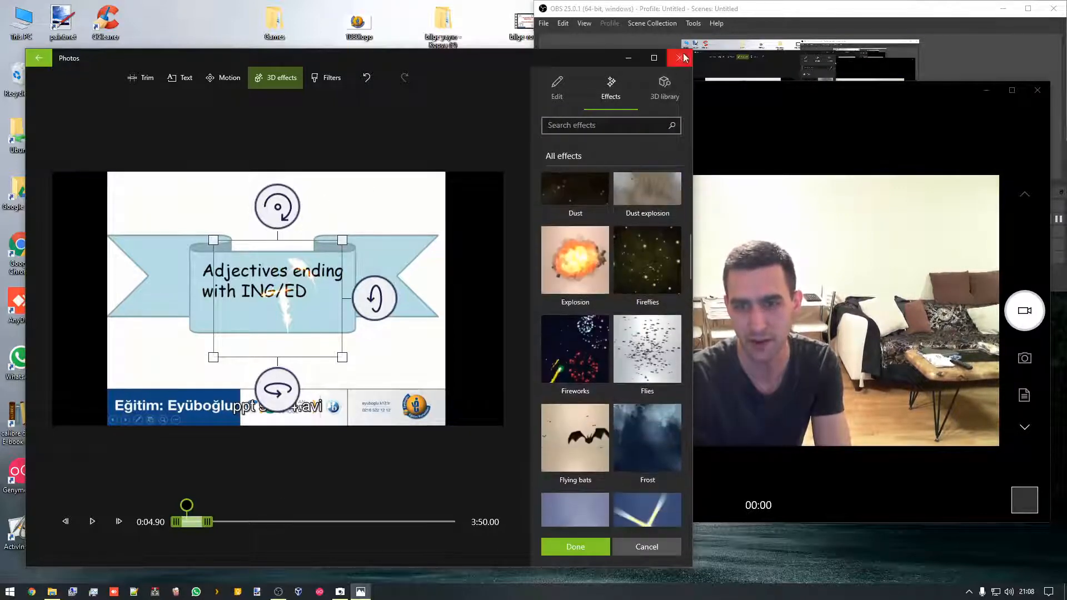
scroll(652, 302, up, 10)
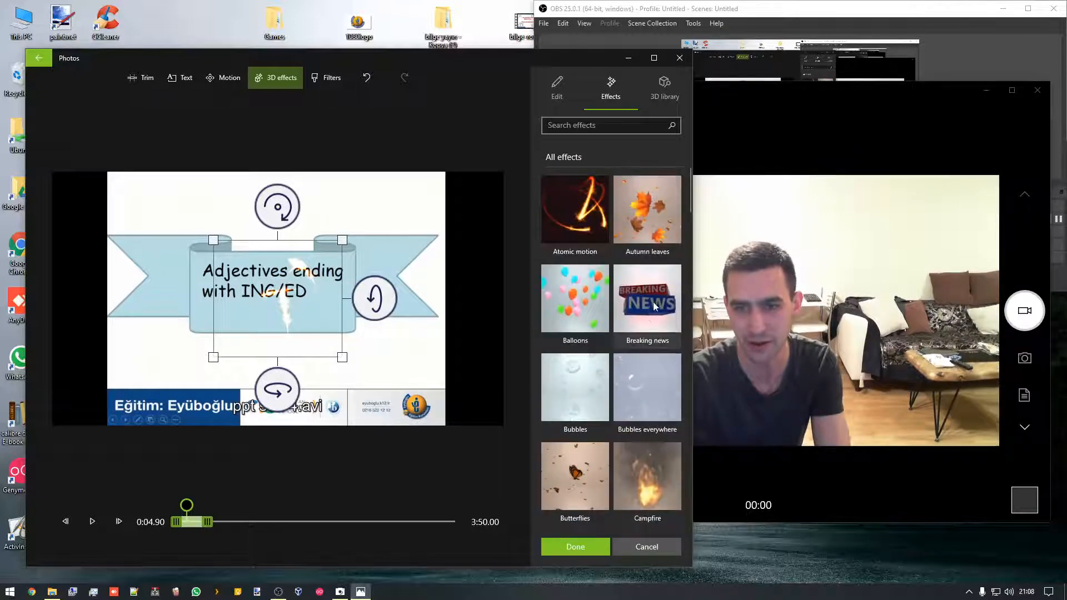
click(652, 303)
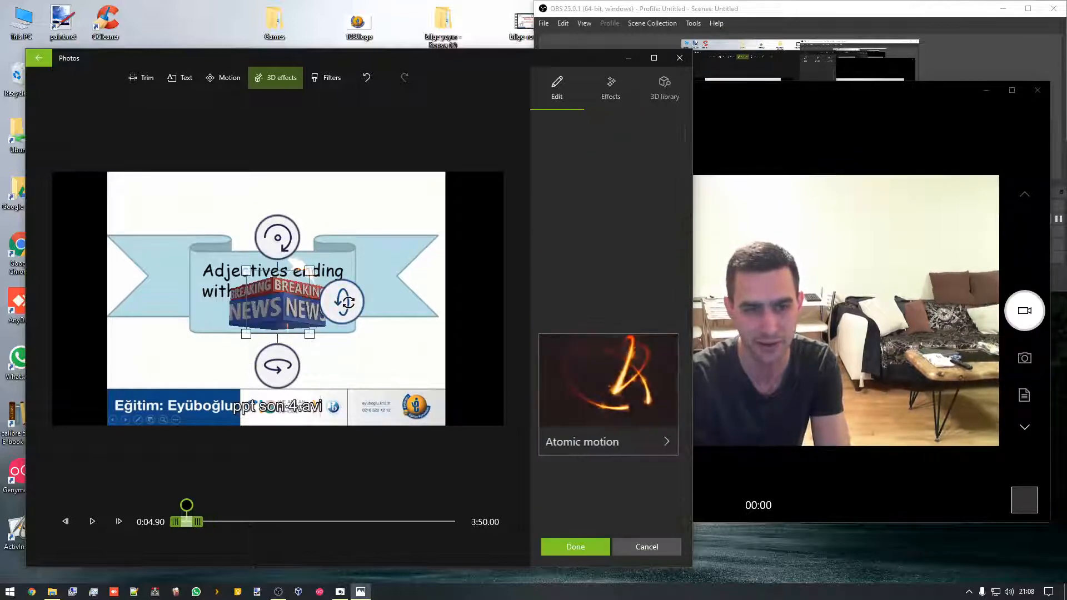
View the 3D library categories and discard all unsaved text and effect changes to the clip
click(654, 97)
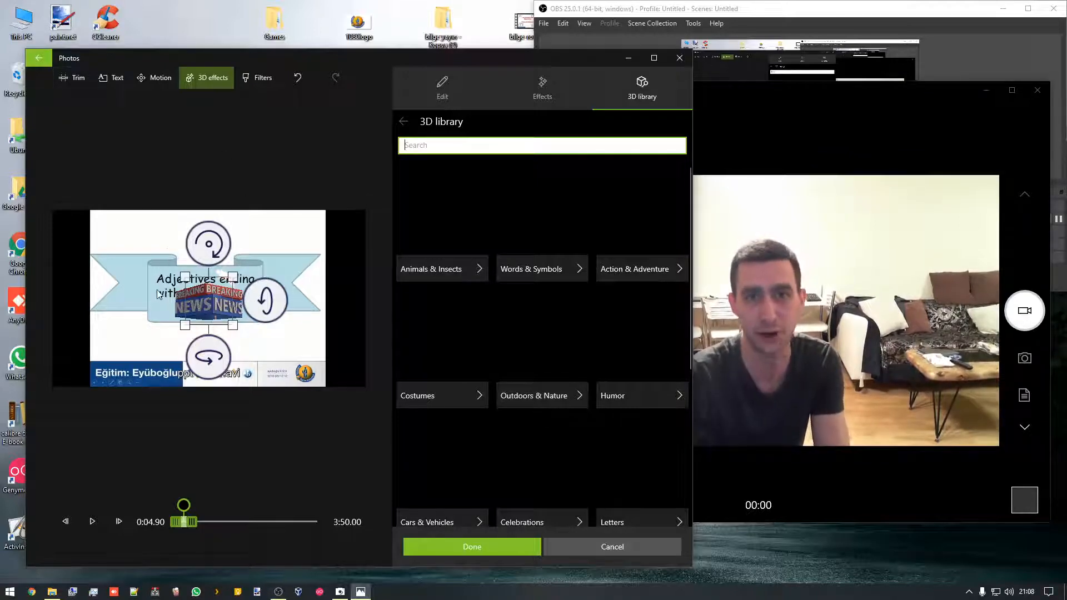
key(Escape)
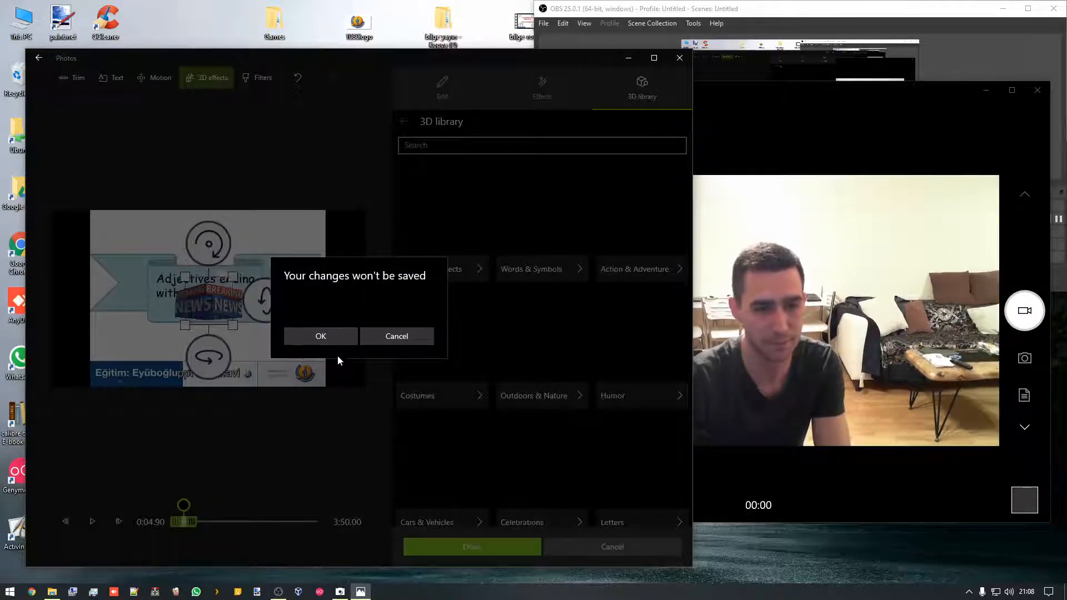
click(329, 338)
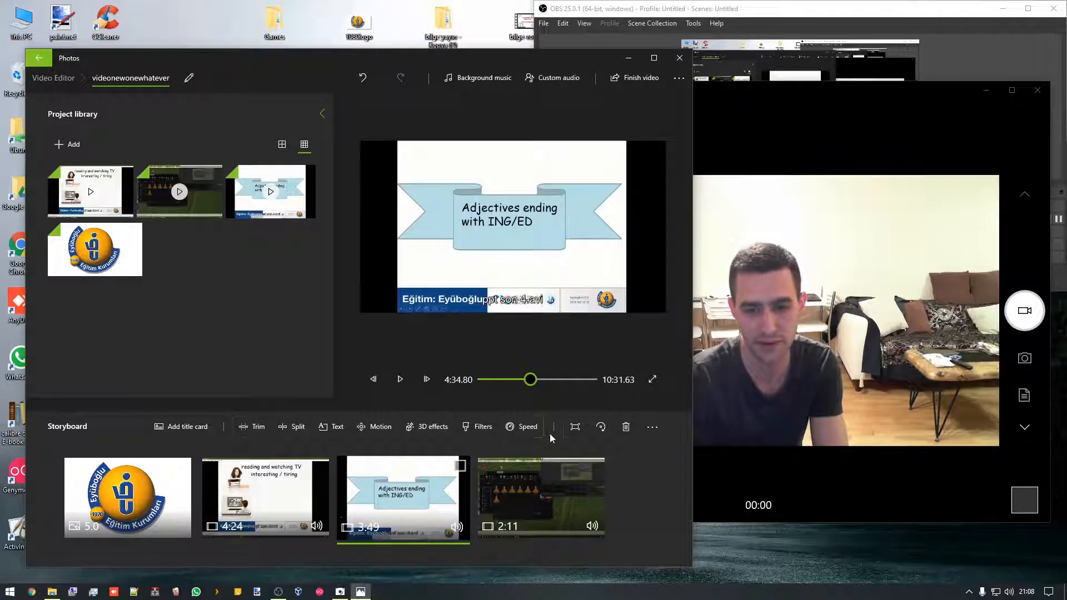
Try several filters on the selected clip, including Energy and Arcade, and discard the filter changes
click(477, 426)
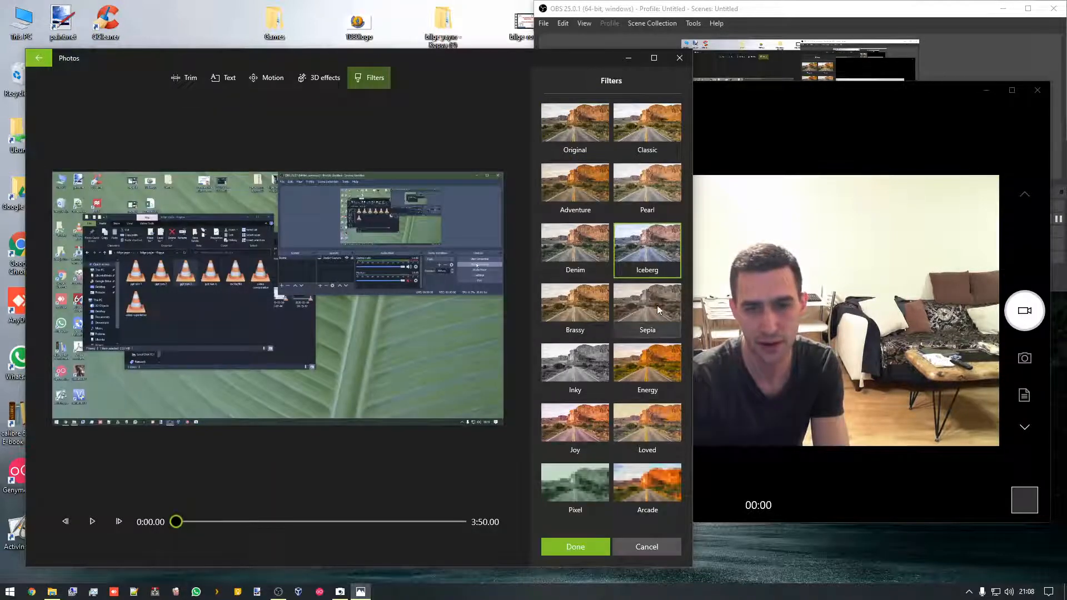
click(657, 305)
click(655, 359)
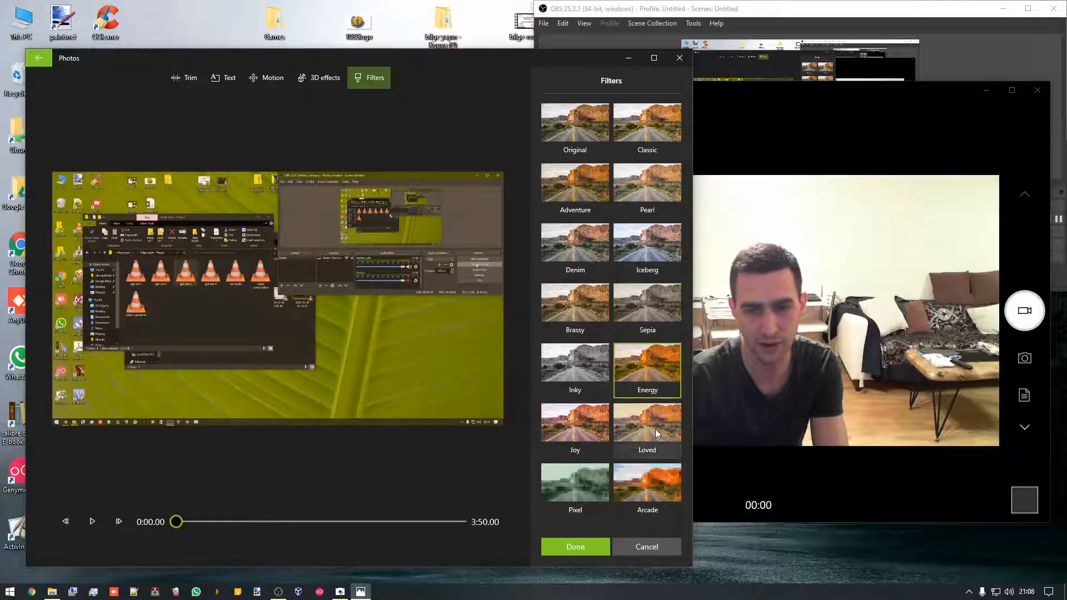
click(655, 428)
click(647, 476)
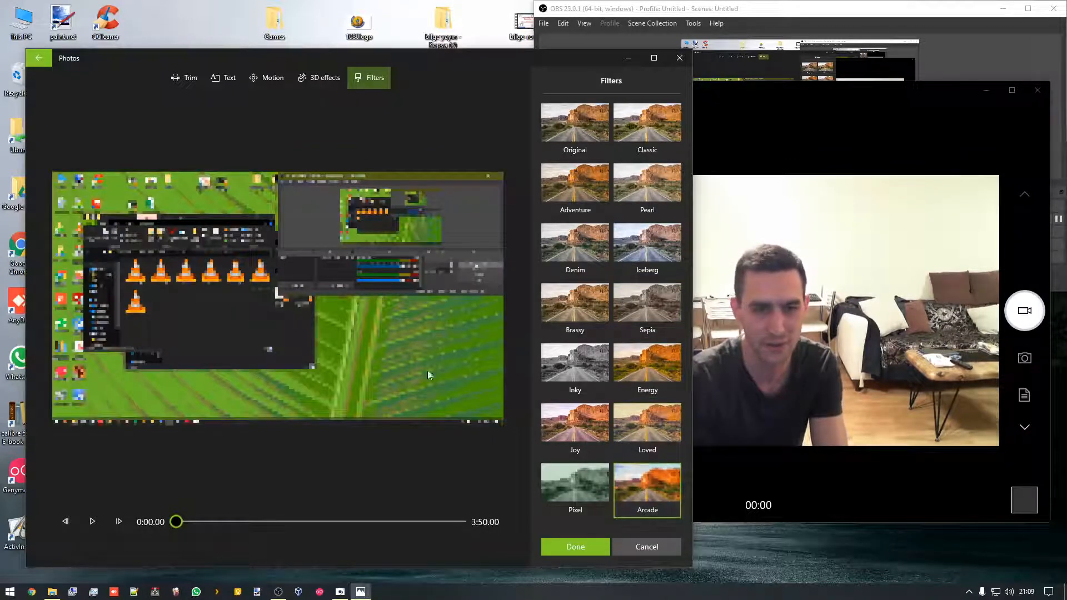
click(39, 58)
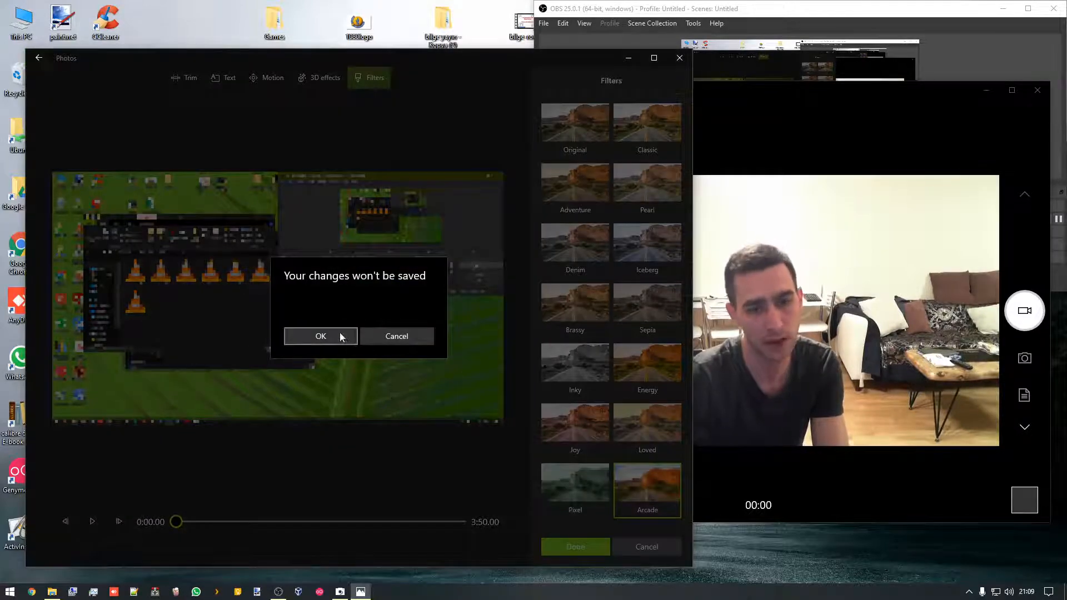
click(340, 337)
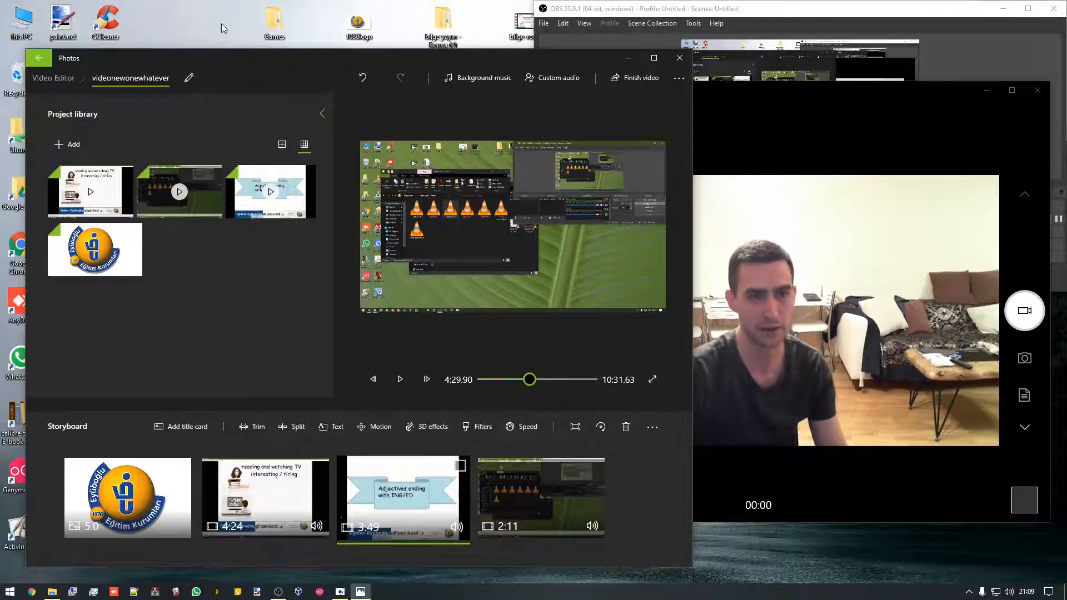
Move the Photos window aside, switch to OpenShot Video Editor, and enlarge and reposition its window
drag(243, 63, 445, 76)
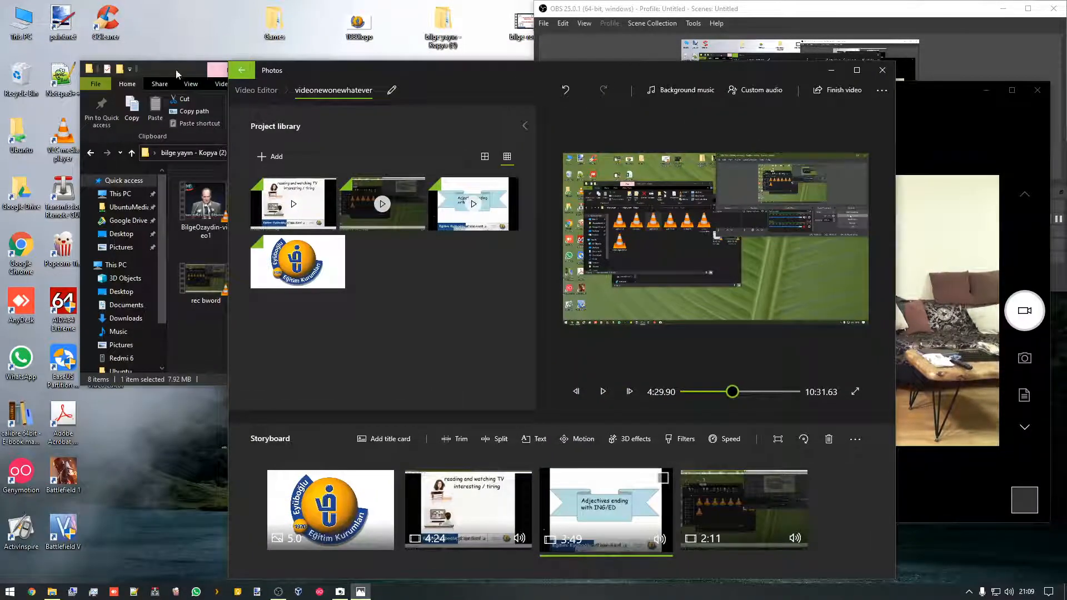
drag(176, 74, 265, 70)
click(612, 70)
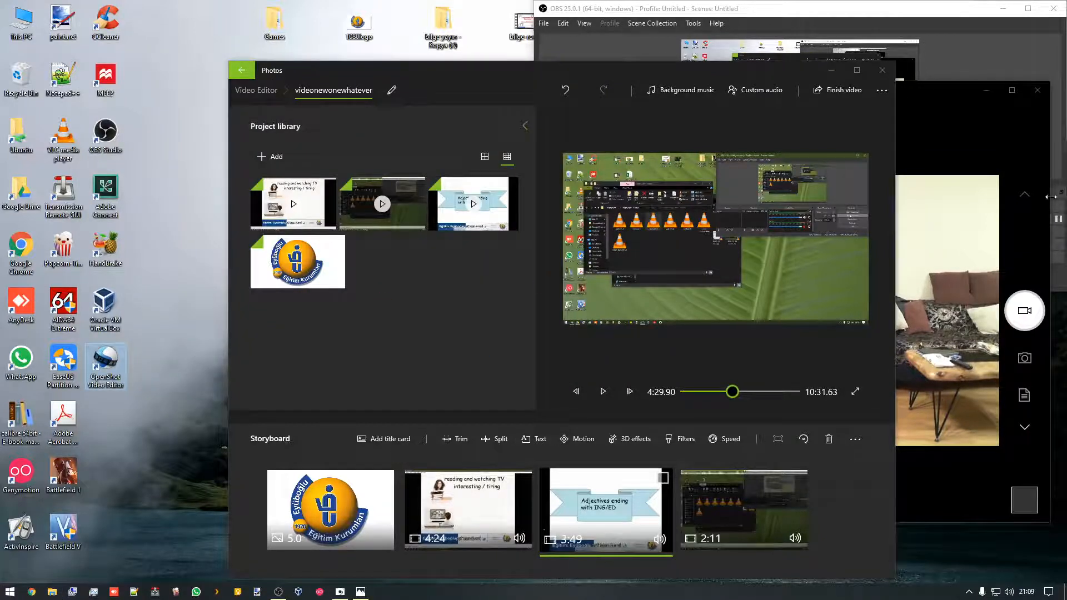
click(913, 94)
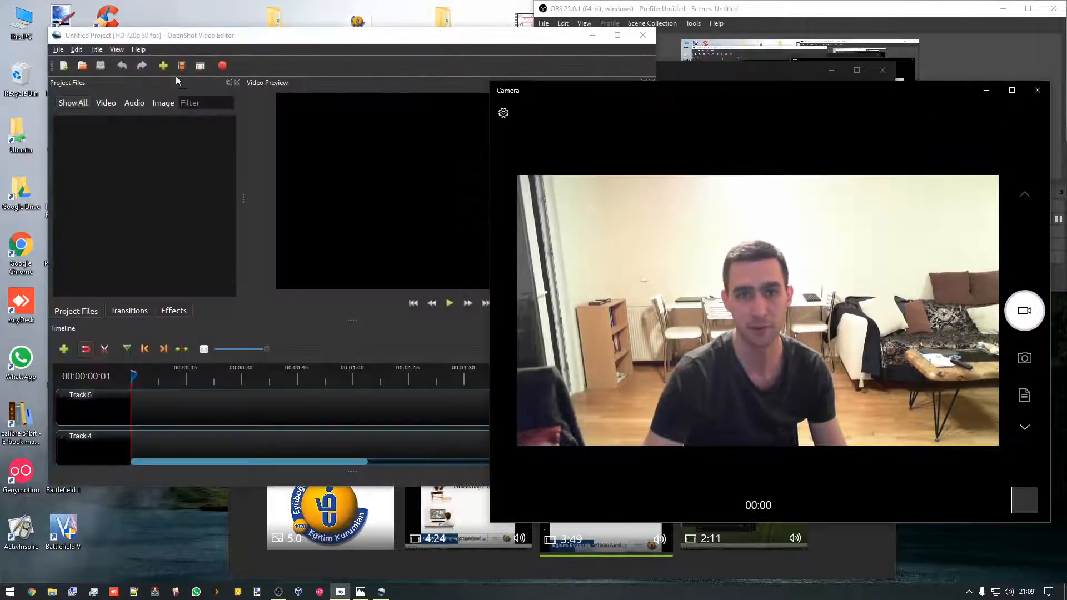
click(256, 37)
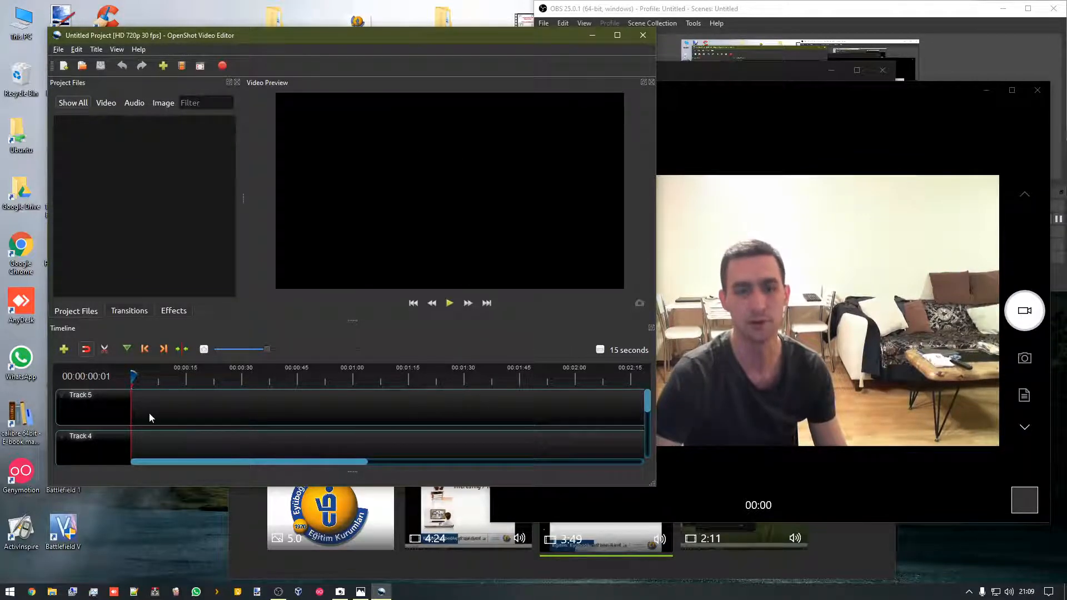
drag(653, 483, 943, 501)
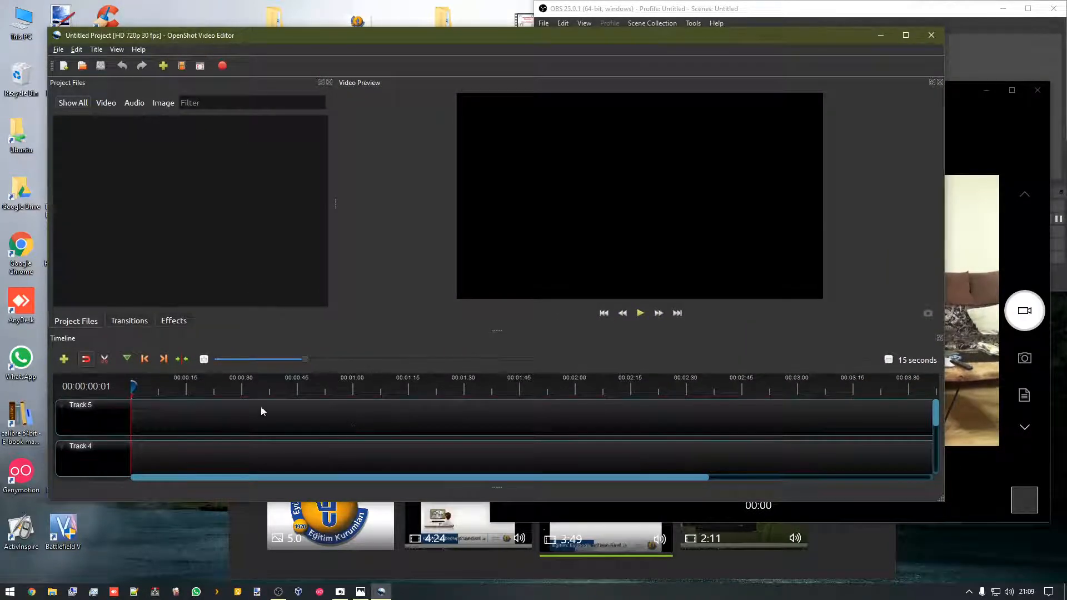
drag(200, 42, 223, 142)
Import the video2 clip from the mp4s folder and ppt son 1.avi from the neighbouring folder into the OpenShot project files
double_click(445, 36)
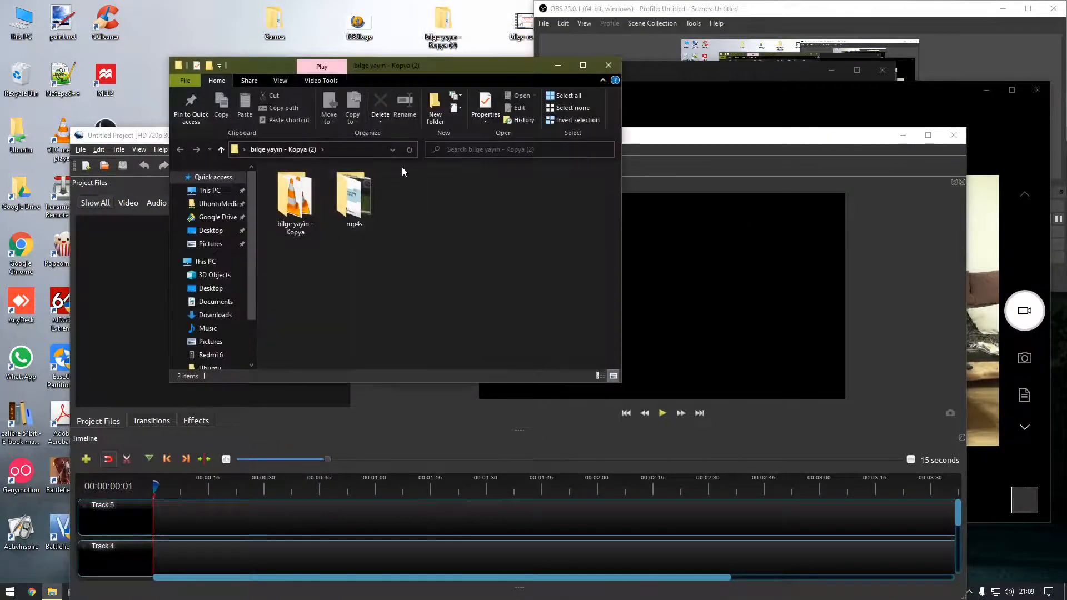
double_click(345, 189)
drag(353, 200, 120, 284)
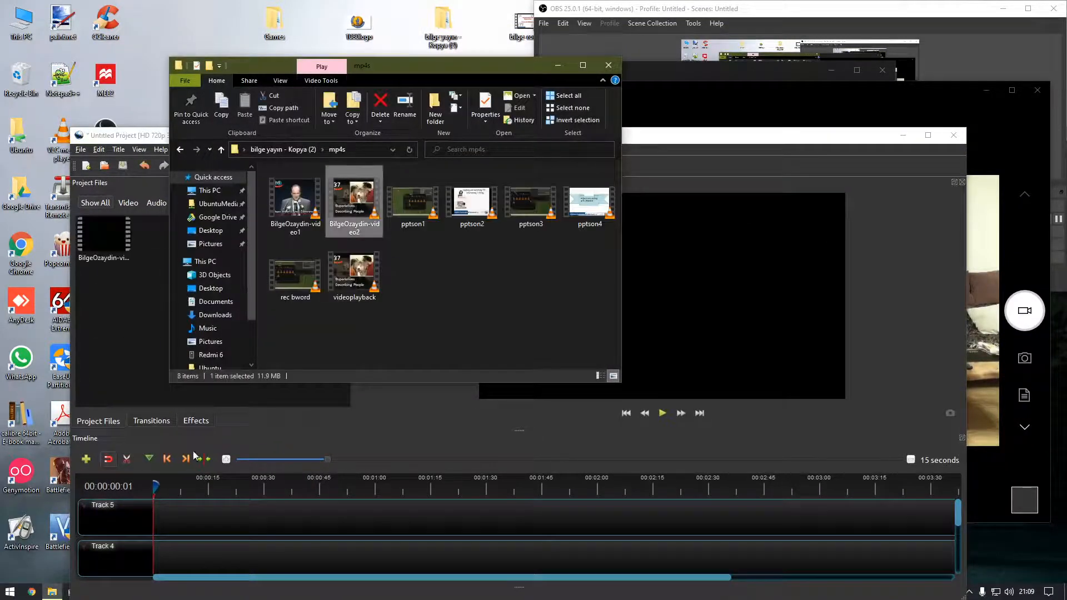
click(301, 156)
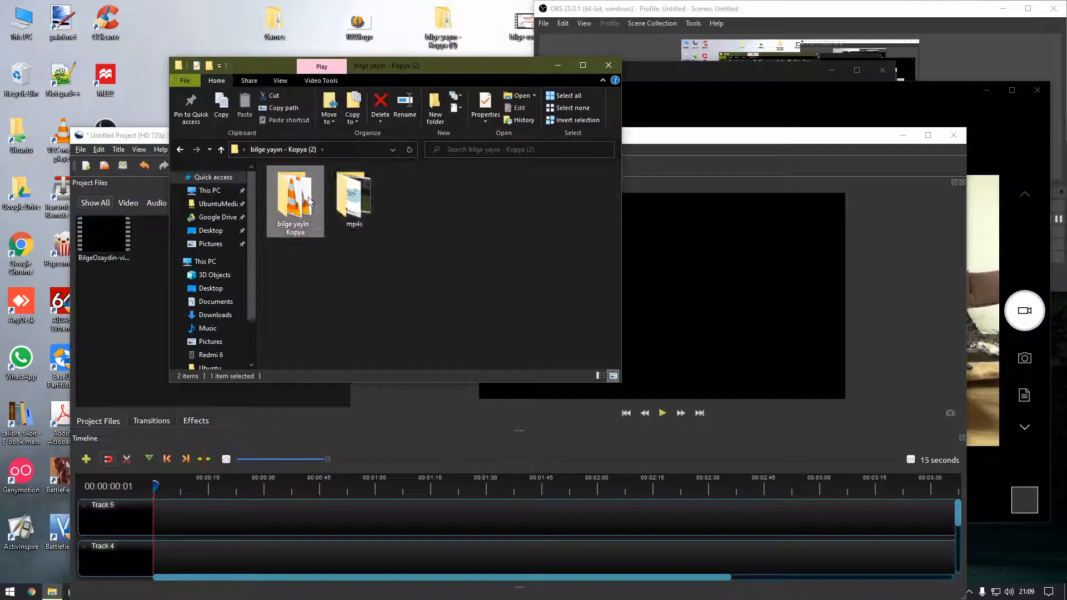
double_click(308, 197)
drag(311, 196, 133, 308)
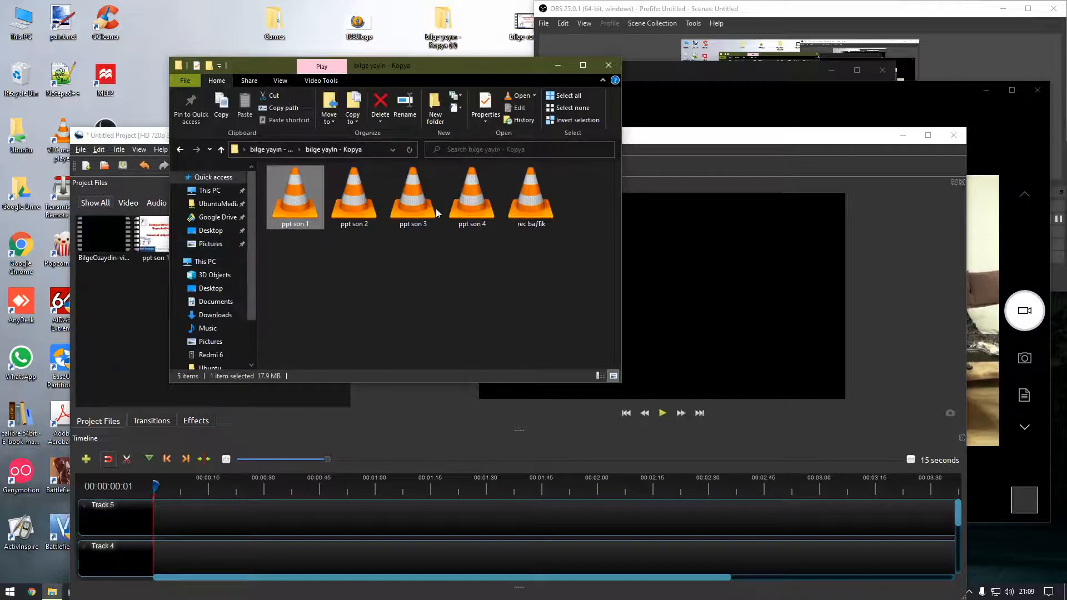
click(609, 65)
Place ppt son 1.avi at the start of Track 5 and move the playhead to 00:00:03:04
drag(333, 135, 289, 70)
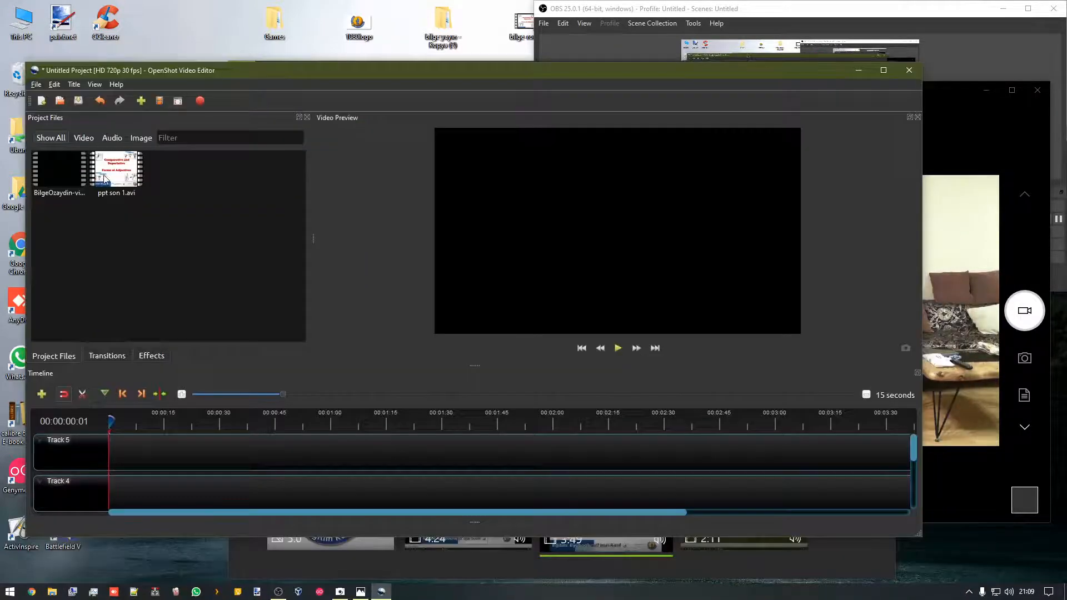
drag(104, 179, 201, 448)
drag(377, 456, 283, 459)
scroll(283, 460, down, 3)
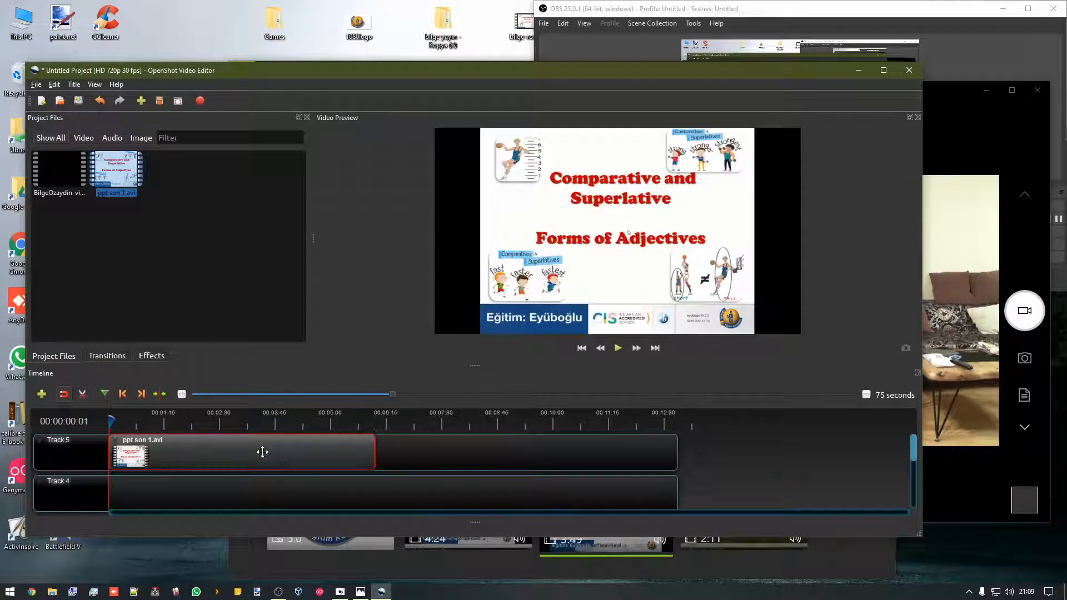
scroll(254, 465, up, 10)
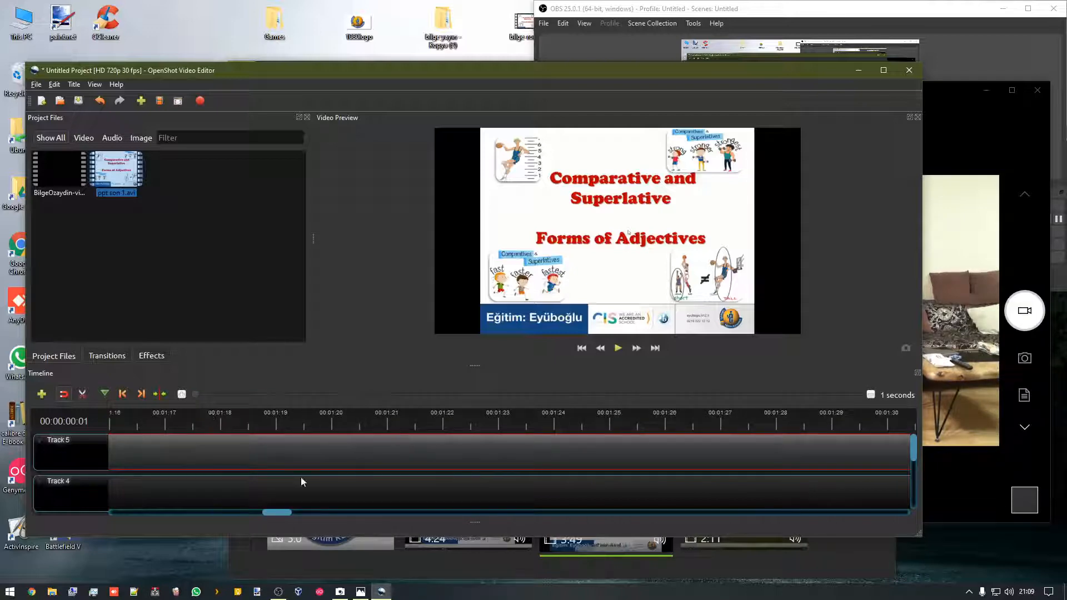
drag(281, 514, 121, 515)
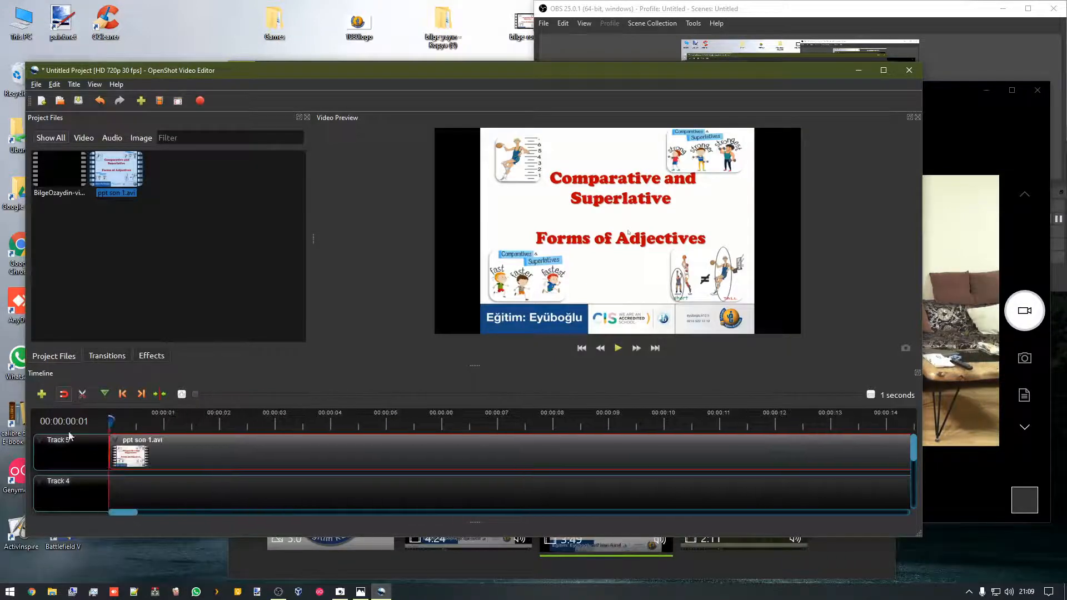
drag(109, 418, 280, 425)
Add the video2 clip at the start of Track 4, and remove both clips from the timeline
drag(61, 176, 163, 489)
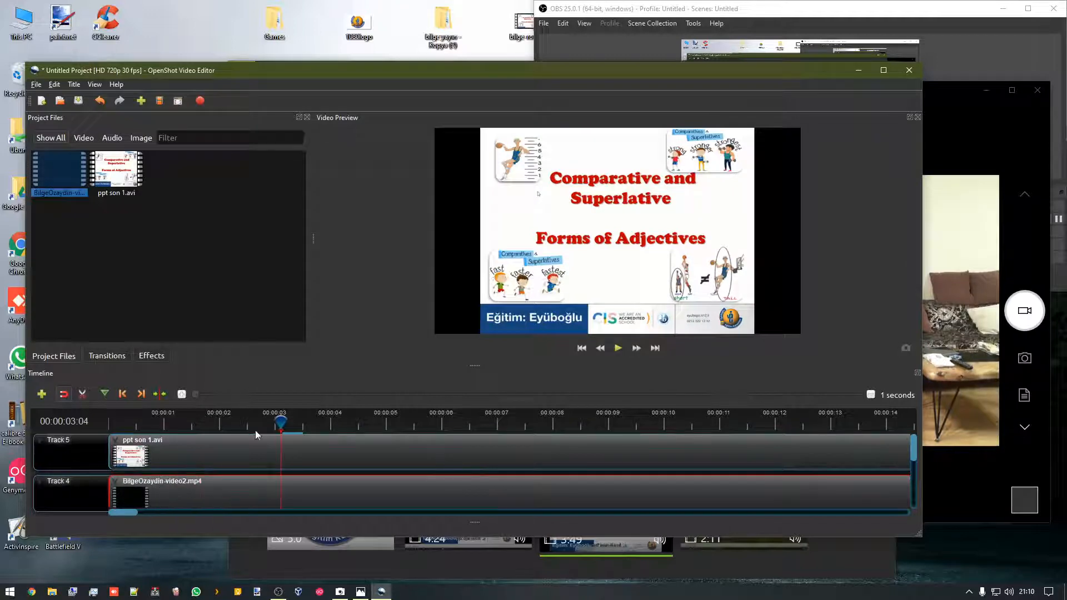
right_click(239, 456)
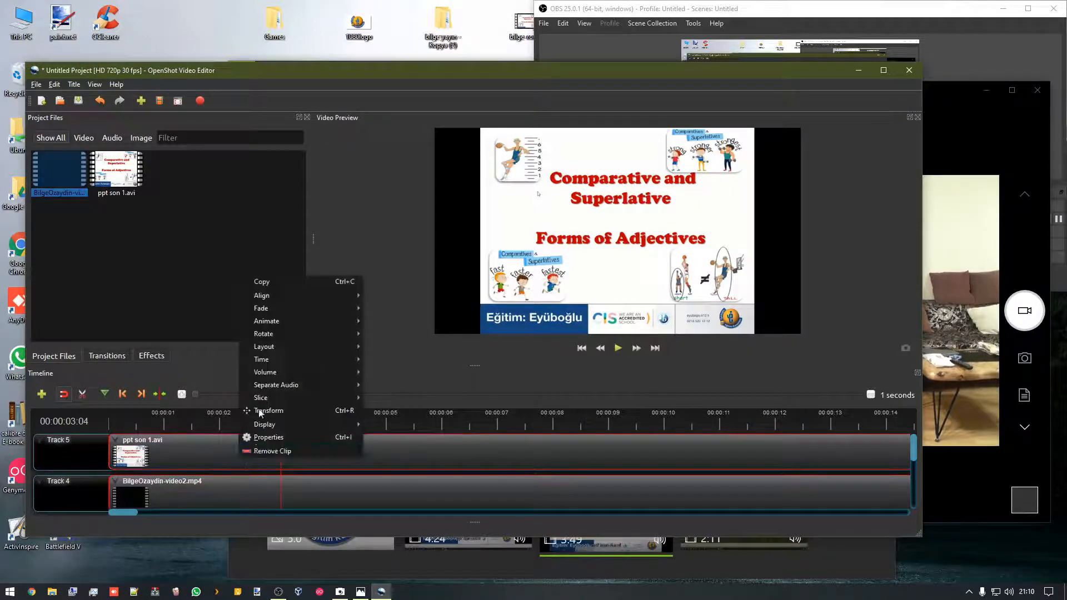
click(272, 451)
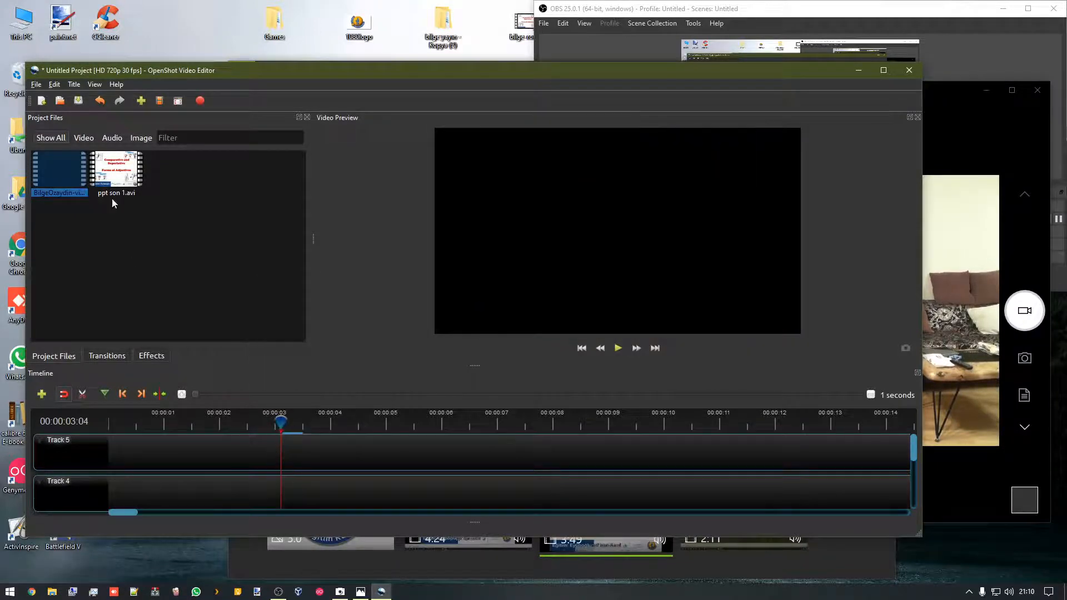
Place the video2 clip at the start of Track 5 and scrub the playhead to 00:00:10:29
drag(62, 175, 164, 440)
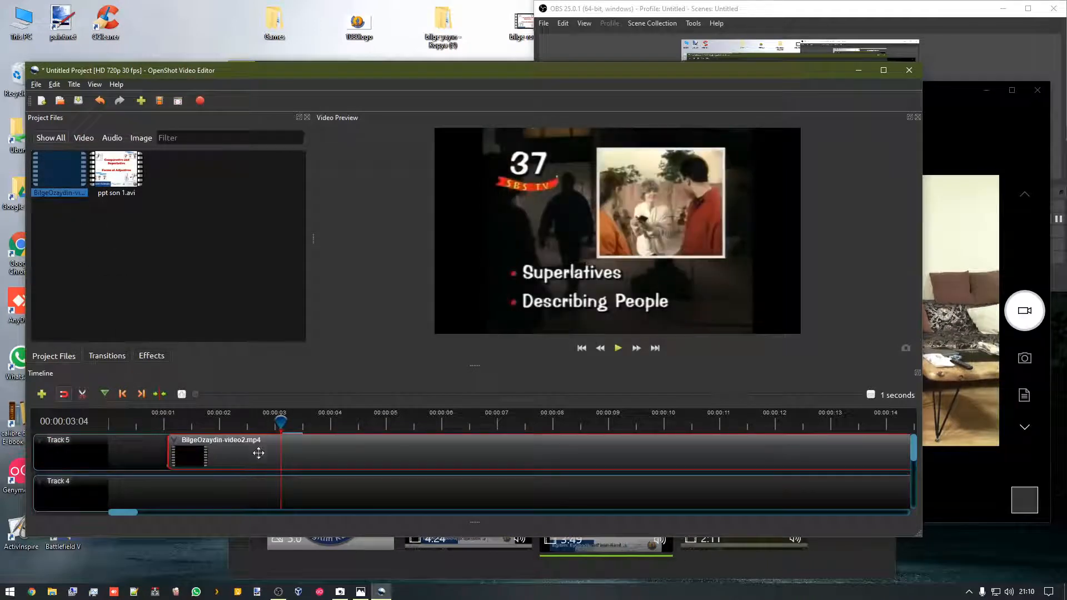
drag(258, 452, 199, 452)
drag(280, 421, 616, 425)
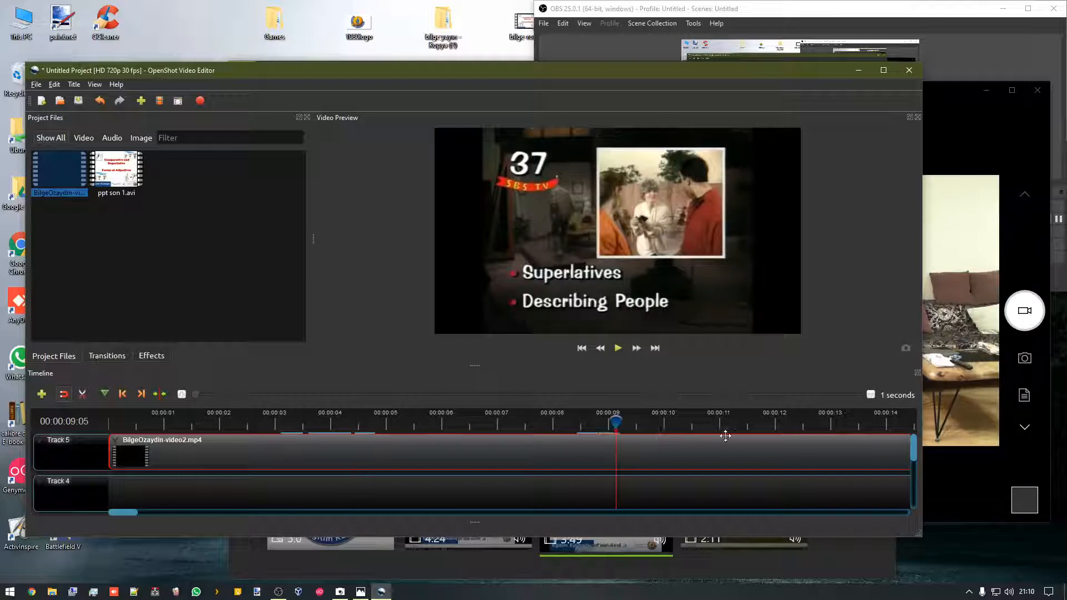
click(716, 423)
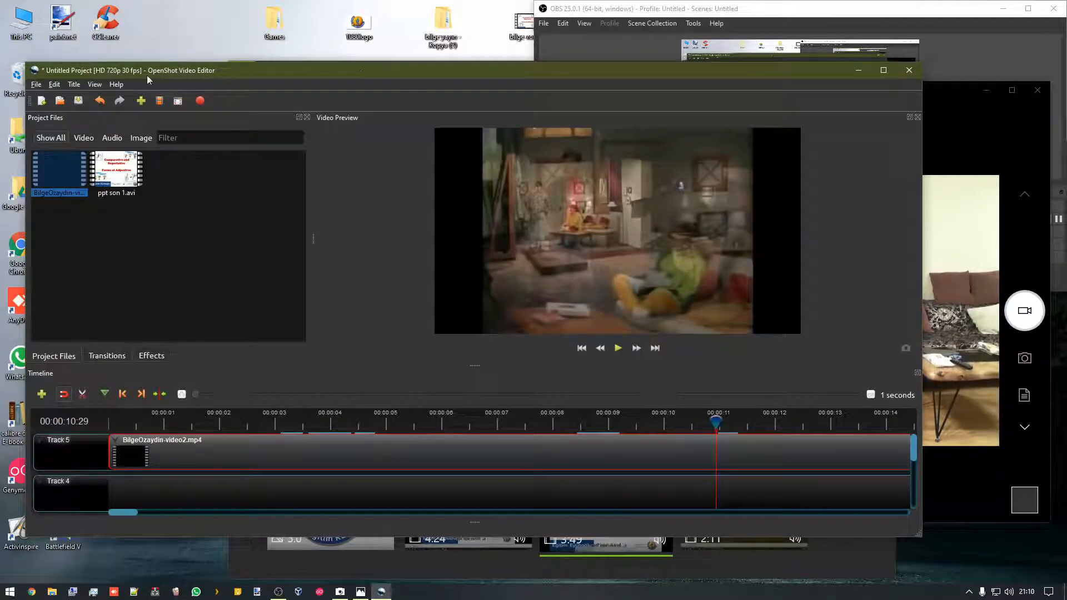
Close OpenShot without saving the project, and search Windows for "vid" to find Video Editor
click(908, 69)
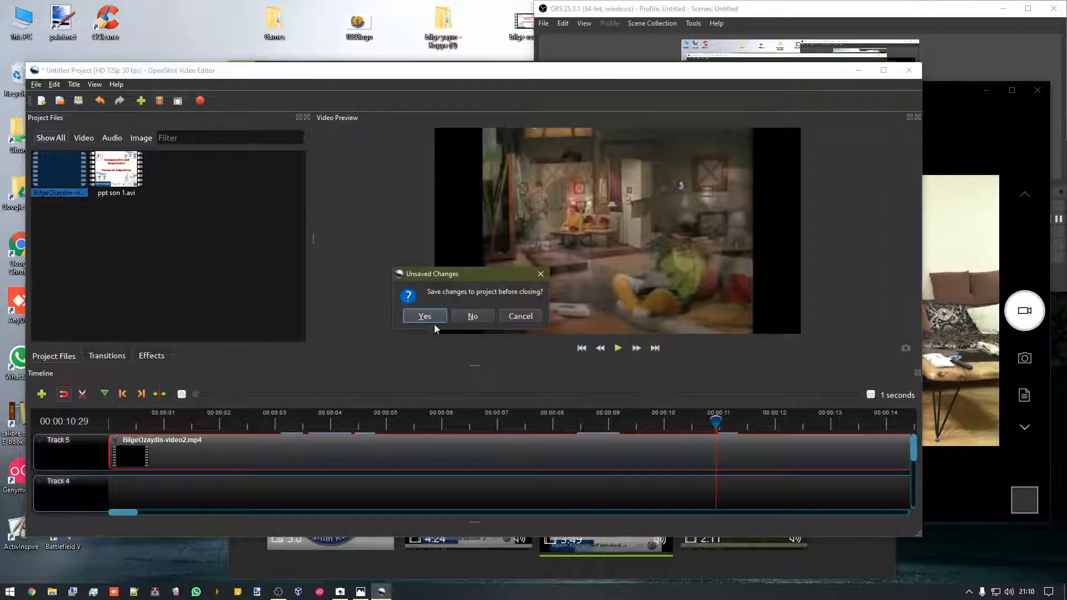
click(474, 315)
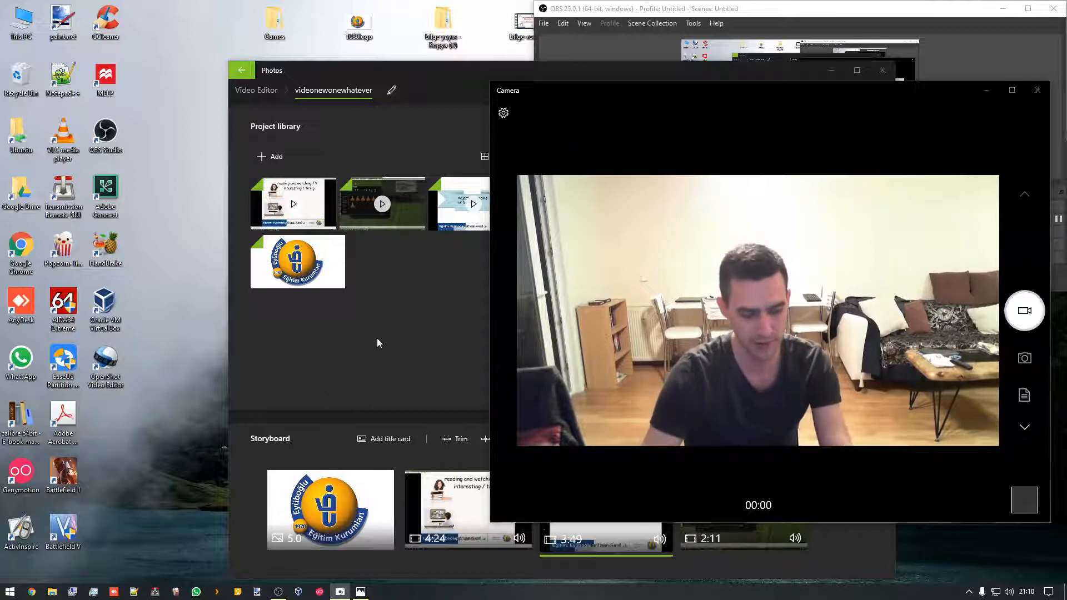
key(super)
text(vid)
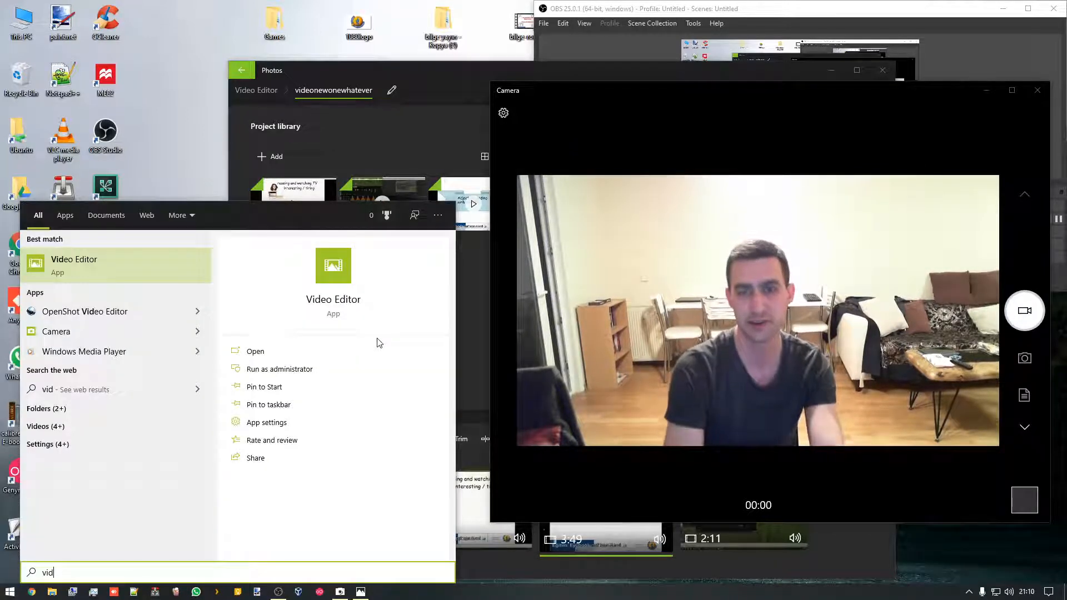